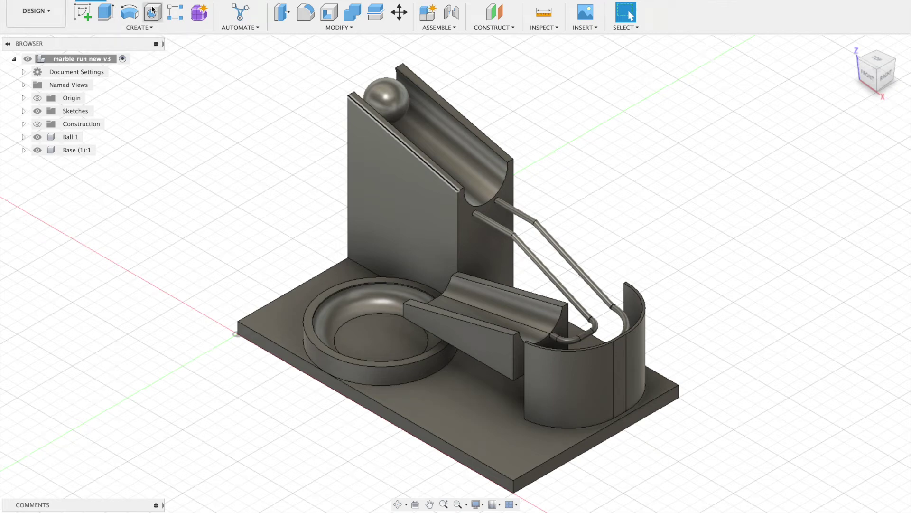
Step: Create a new drawing from the marble run design
left_click(56, 16)
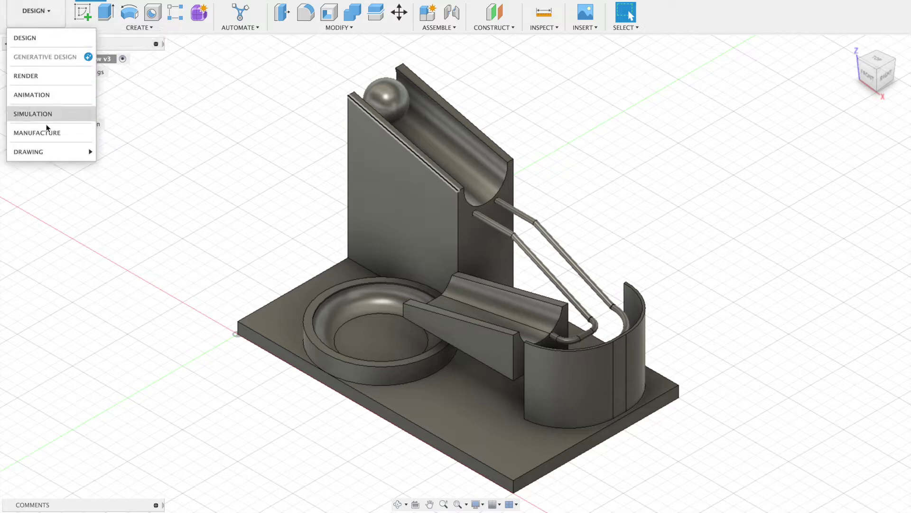
mouse_move(46, 156)
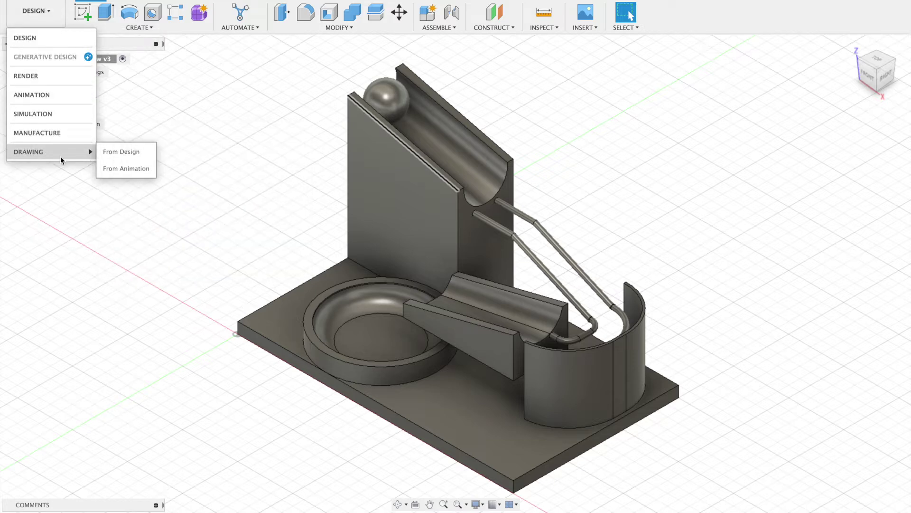
left_click(130, 152)
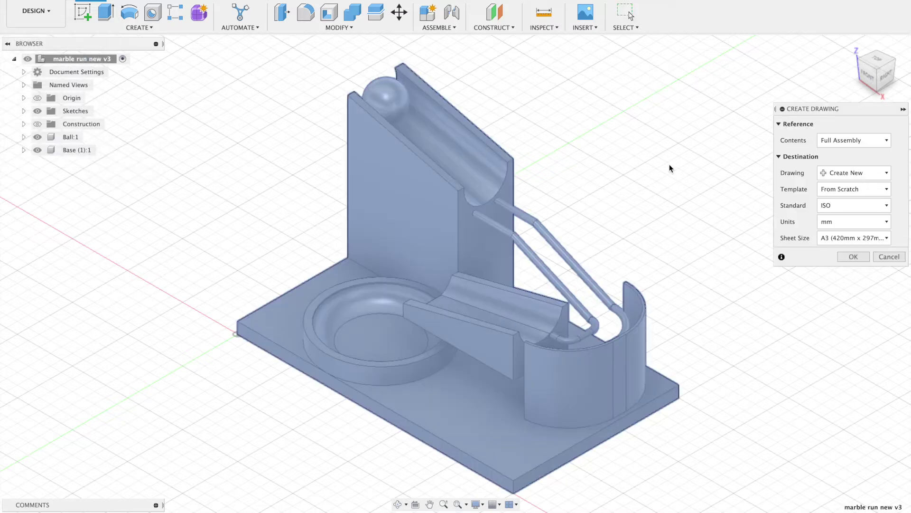
Step: Set drawing contents to Select and include only the Base (1):1 component
left_click(857, 148)
left_click(836, 166)
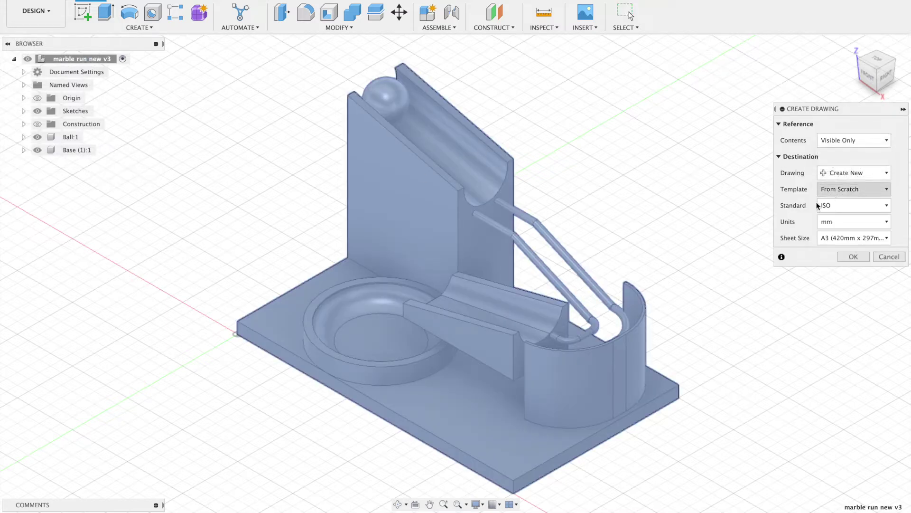
left_click(858, 142)
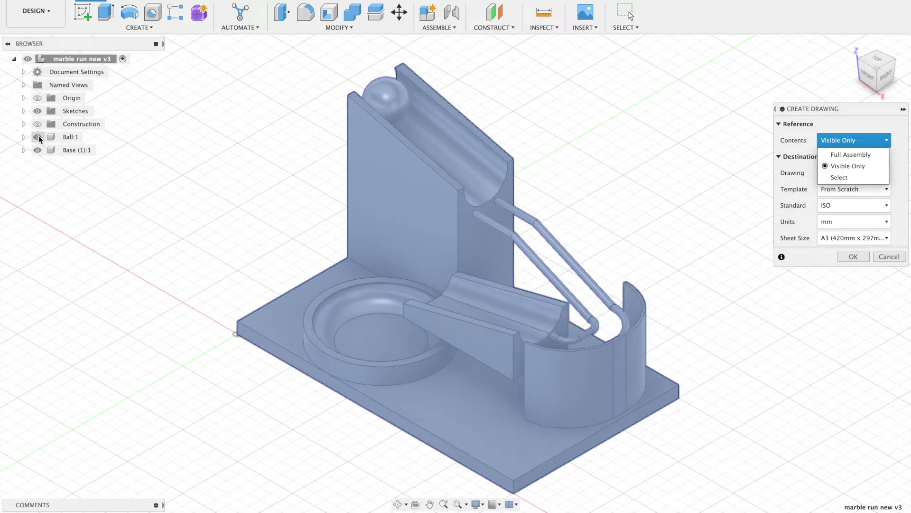
left_click(848, 178)
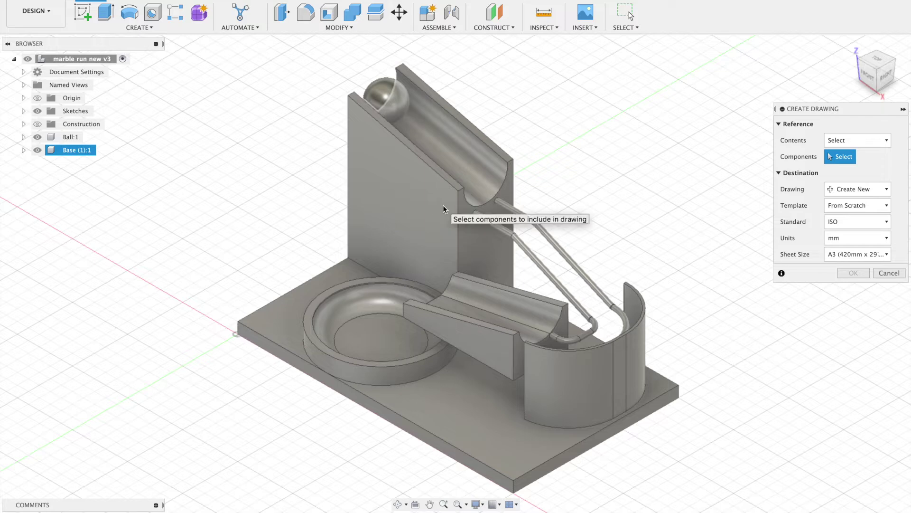
left_click(443, 205)
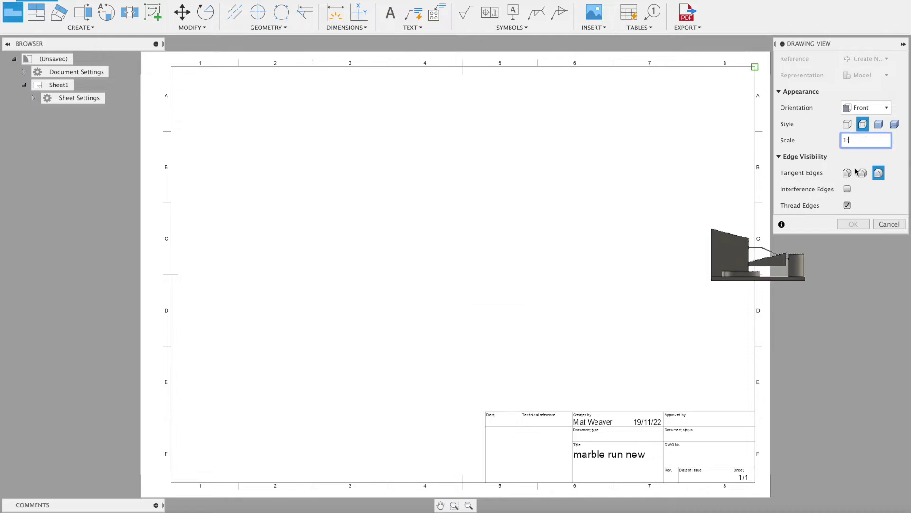
Step: Place the base's front view on the sheet at 1:1 scale and confirm it
type("1")
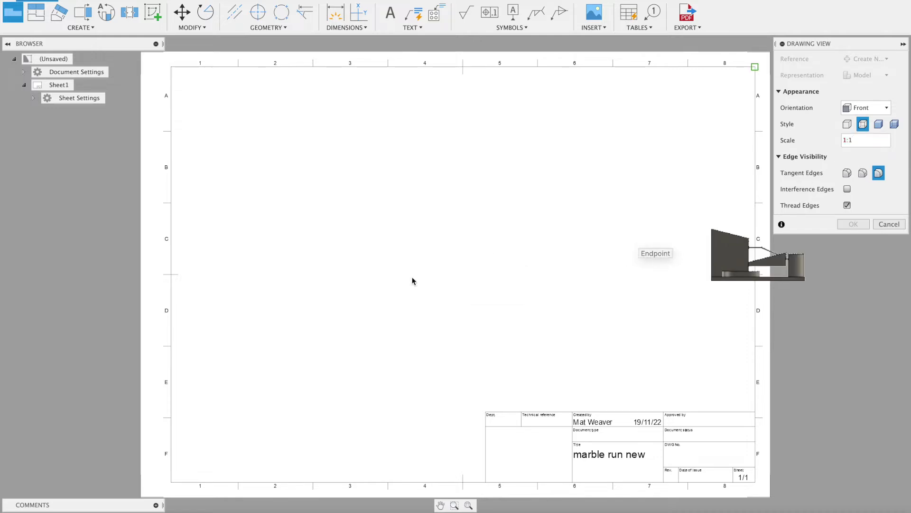
left_click(345, 304)
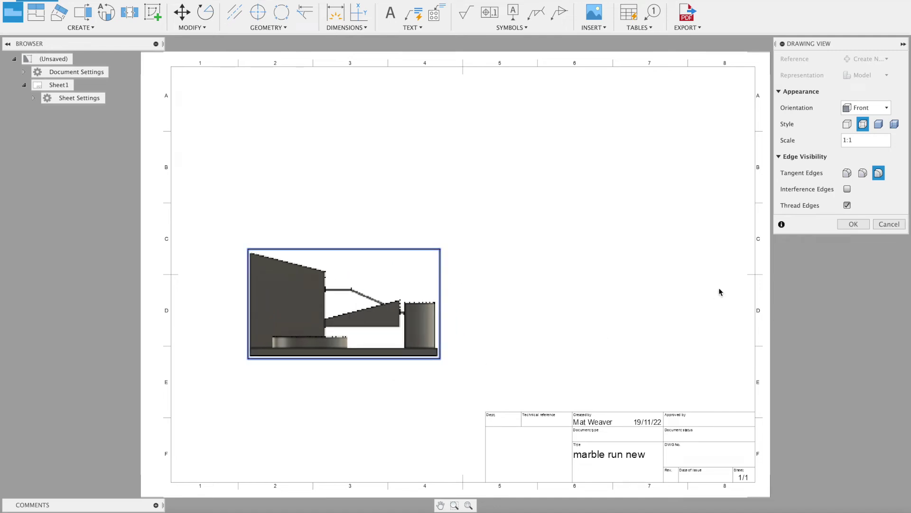
left_click(850, 227)
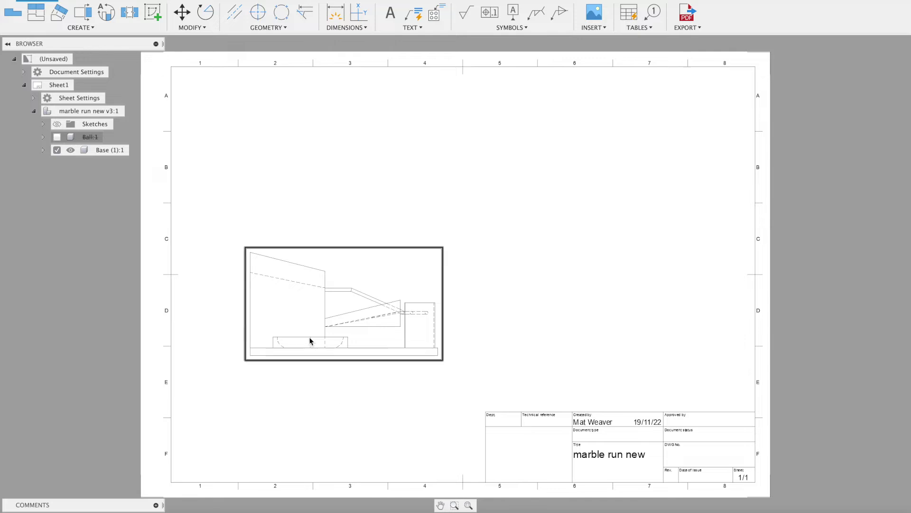
left_click(36, 13)
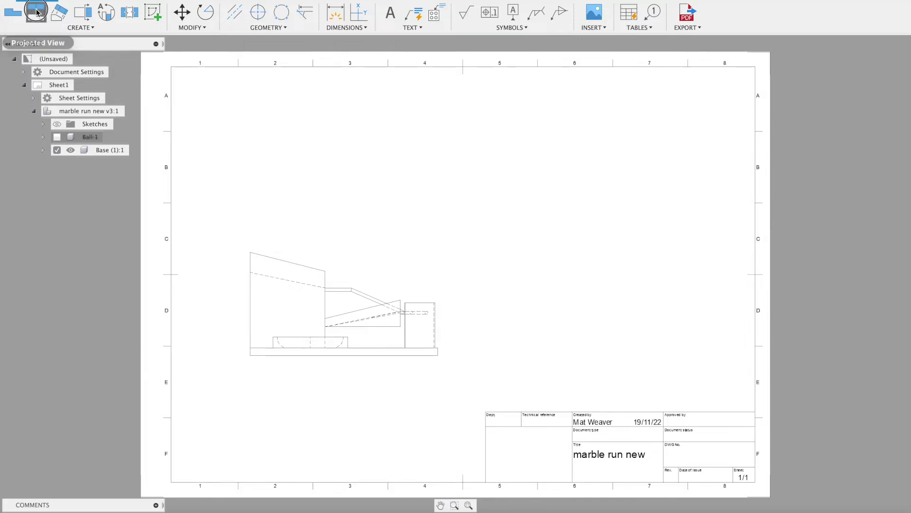
left_click(338, 321)
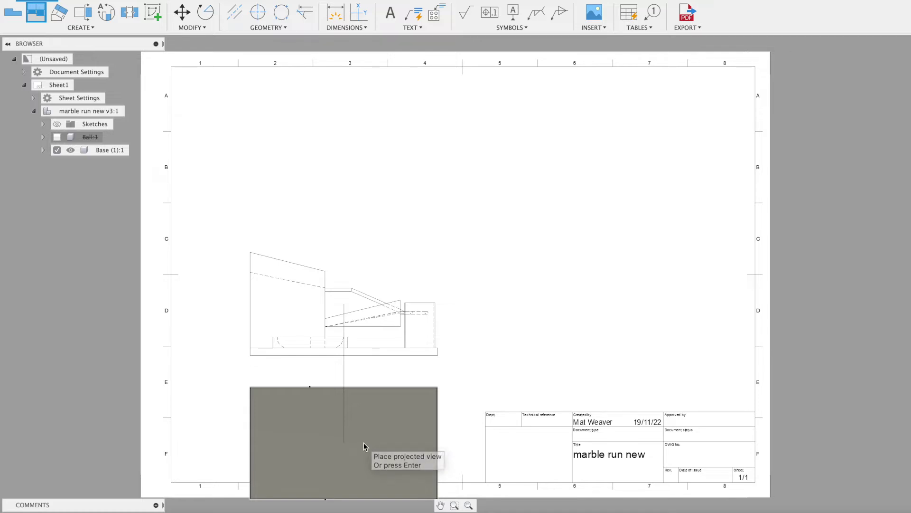
key("Escape")
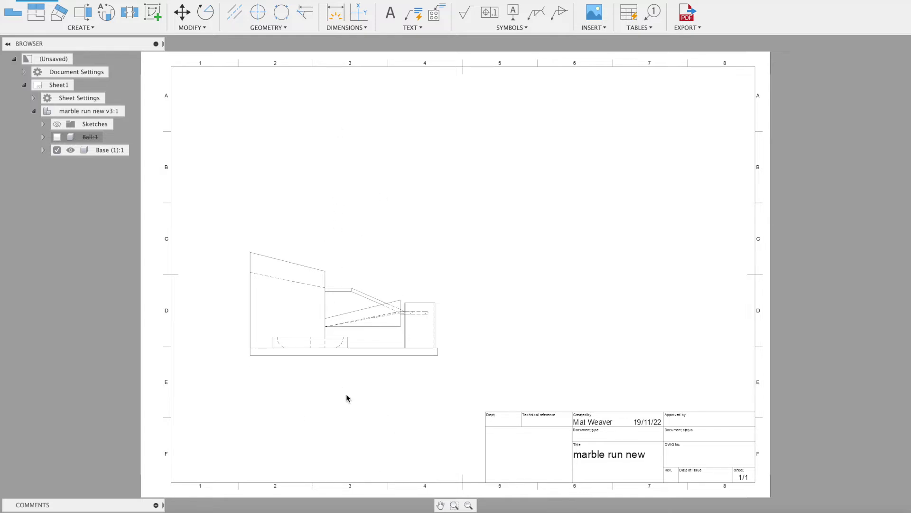
left_click(868, 3)
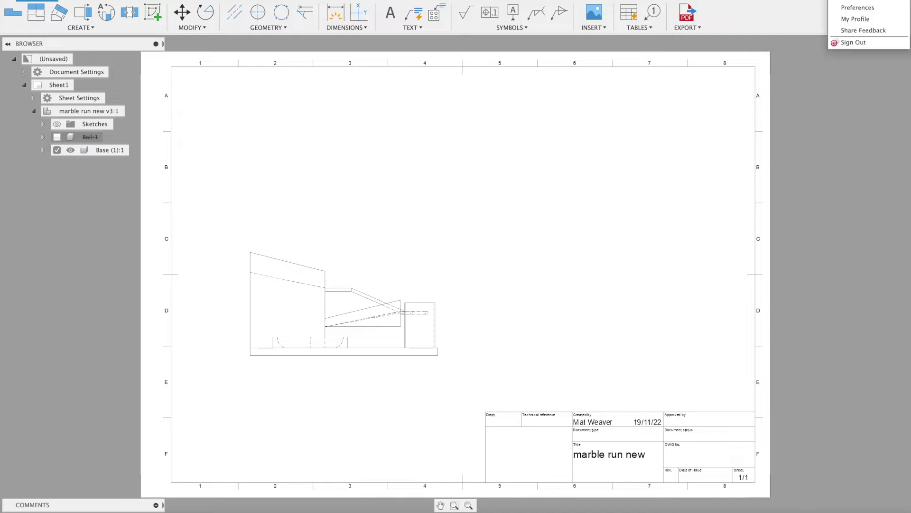
left_click(871, 8)
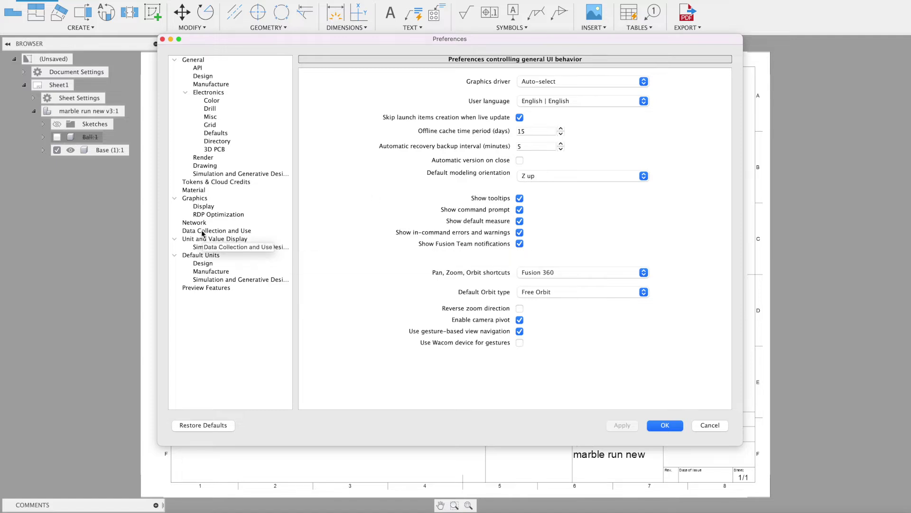
left_click(205, 167)
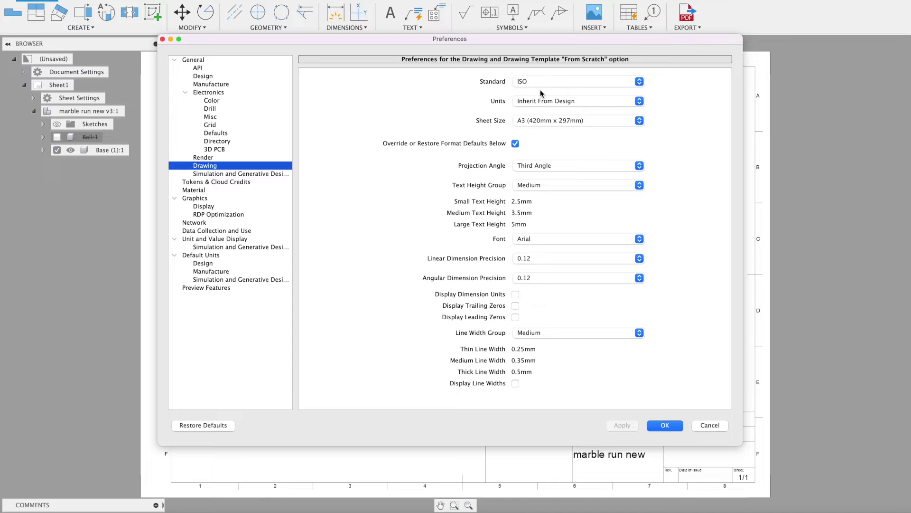
left_click(516, 144)
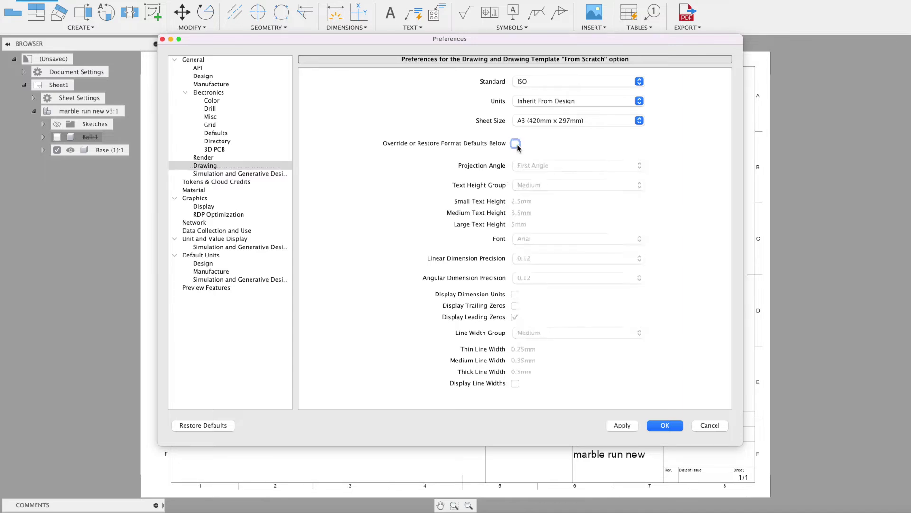
left_click(516, 144)
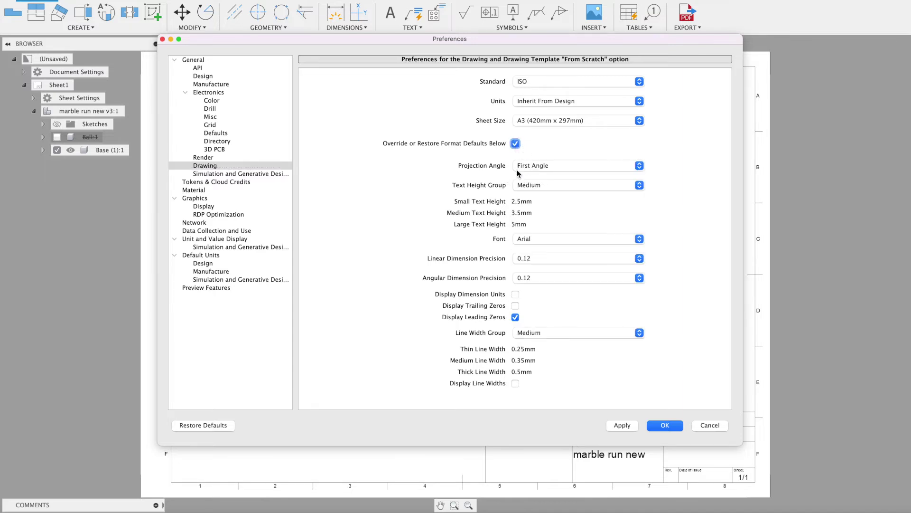
left_click(522, 167)
left_click(534, 175)
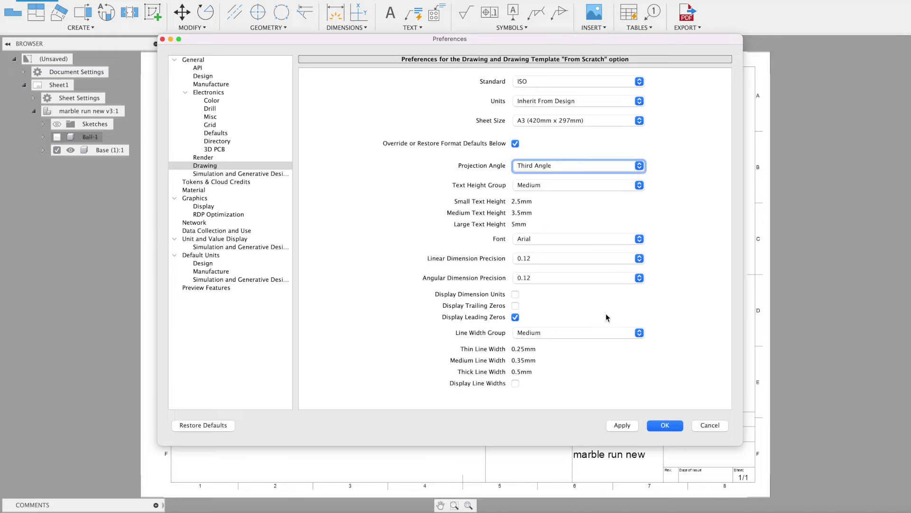
Step: Close preferences unsaved, then project top, right-side and isometric views from the front view
left_click(719, 427)
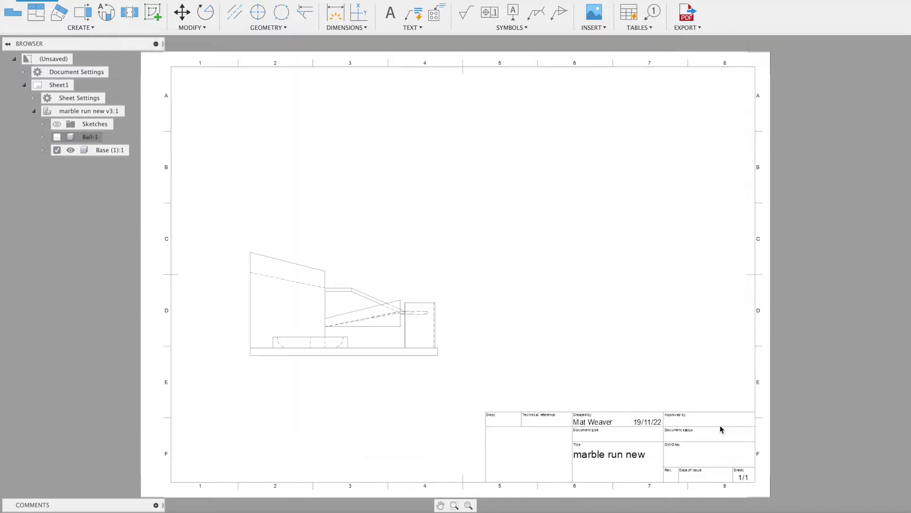
left_click(36, 12)
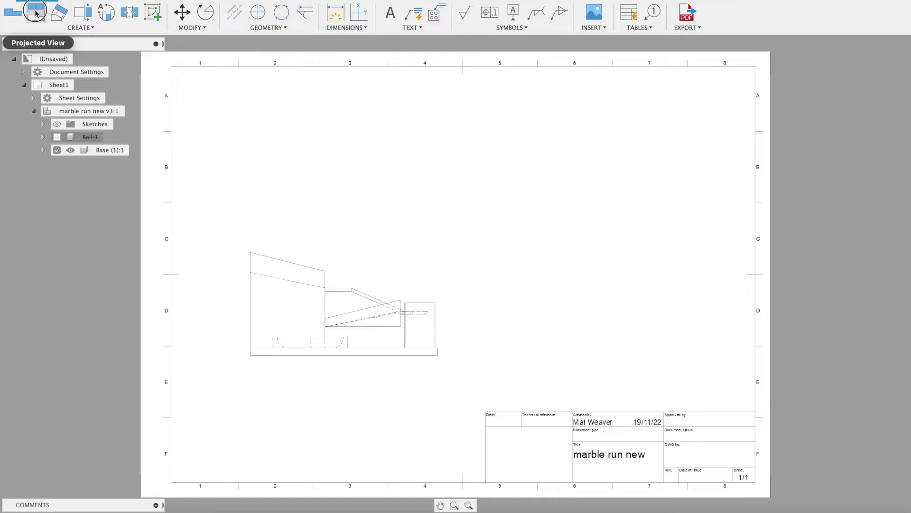
left_click(335, 331)
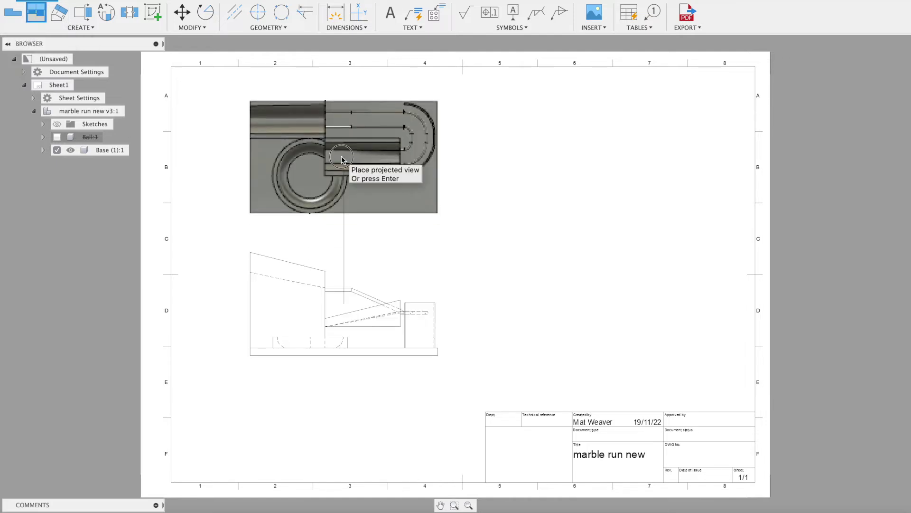
left_click(341, 157)
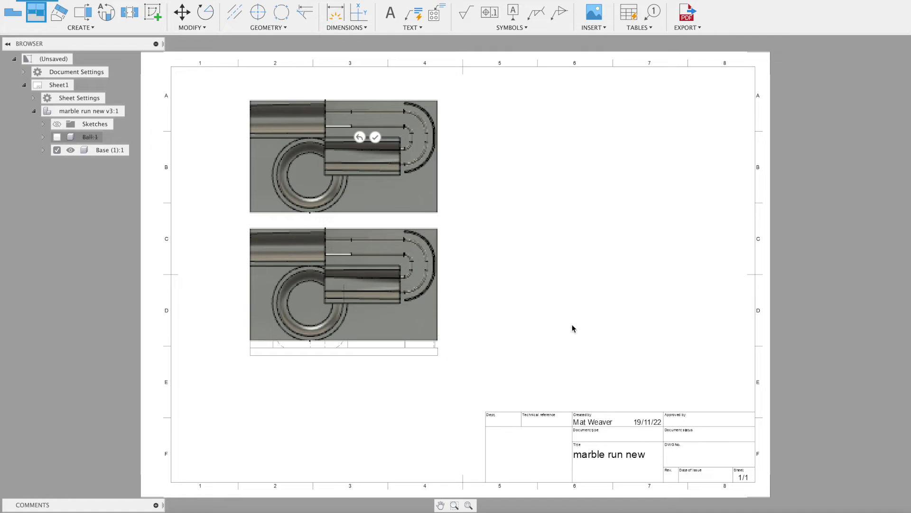
left_click(587, 337)
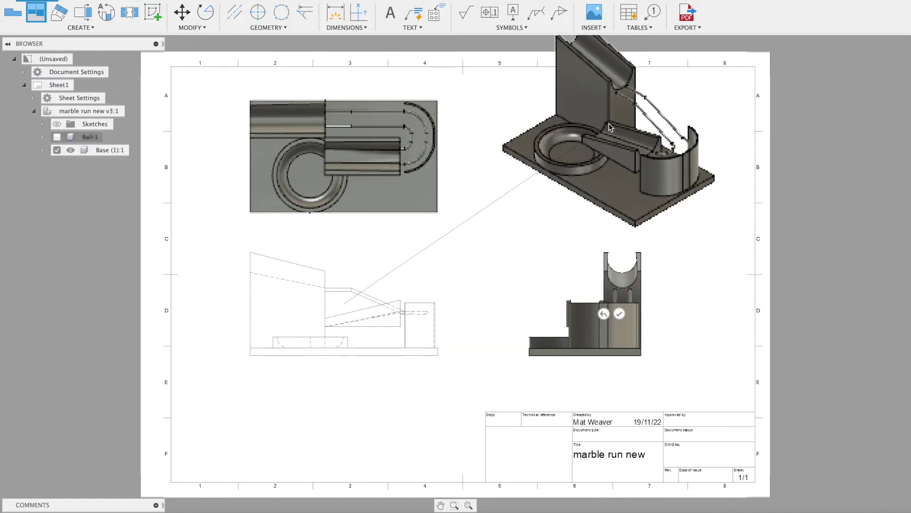
left_click(611, 124)
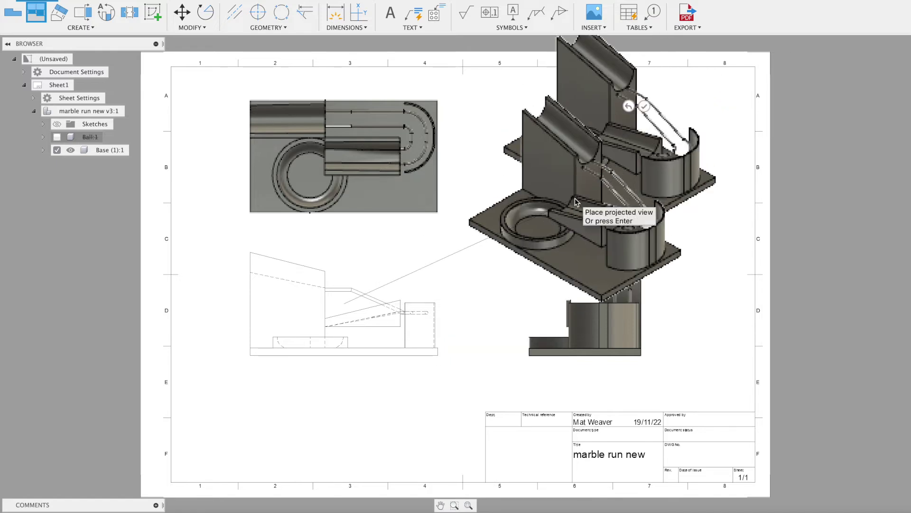
key("Return")
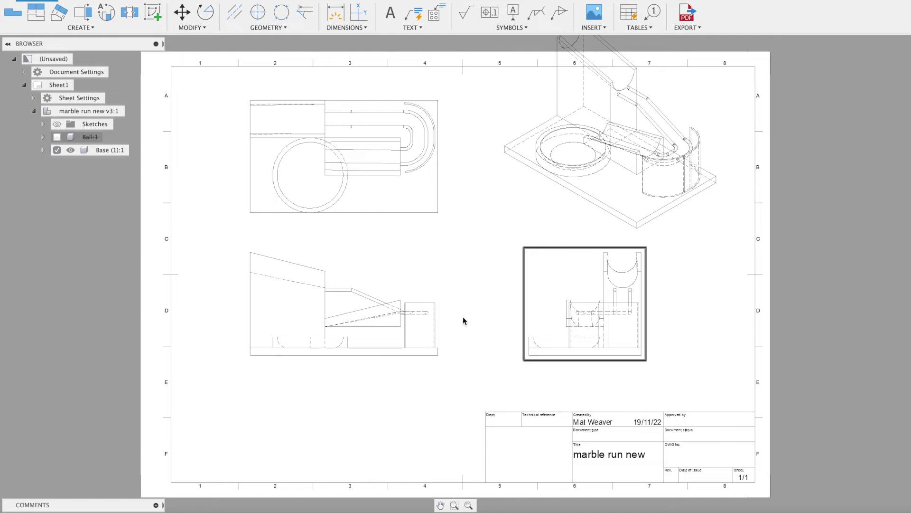
Step: Set the isometric view to 1:2 scale and Shaded style, then pick it up to reposition
left_click(624, 164)
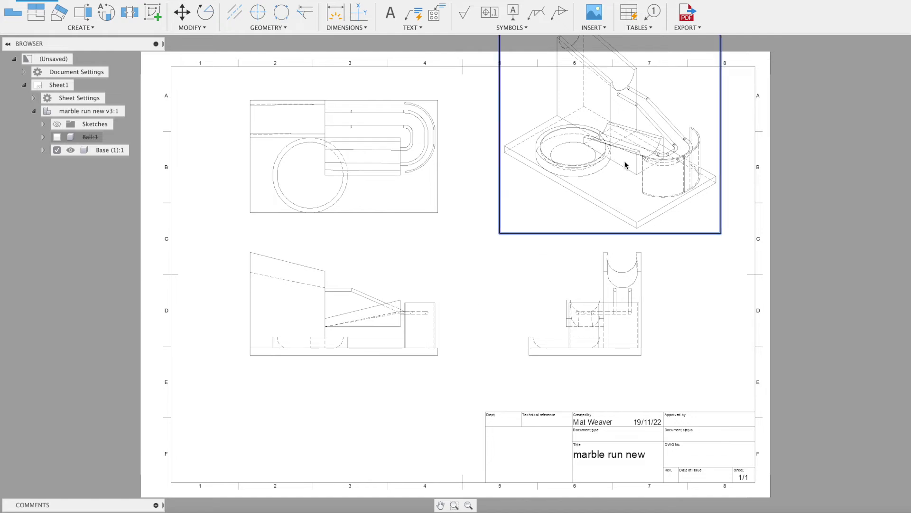
double_click(625, 165)
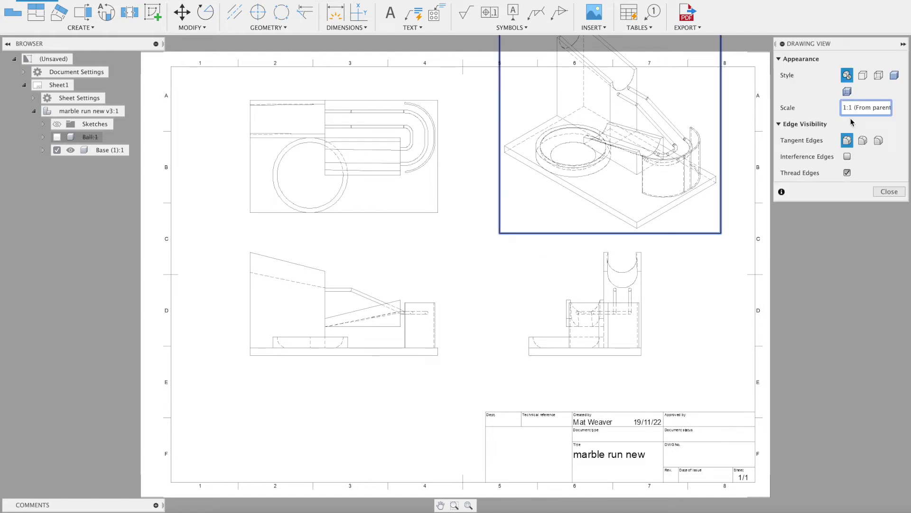
key("BackSpace")
type("2")
key("Return")
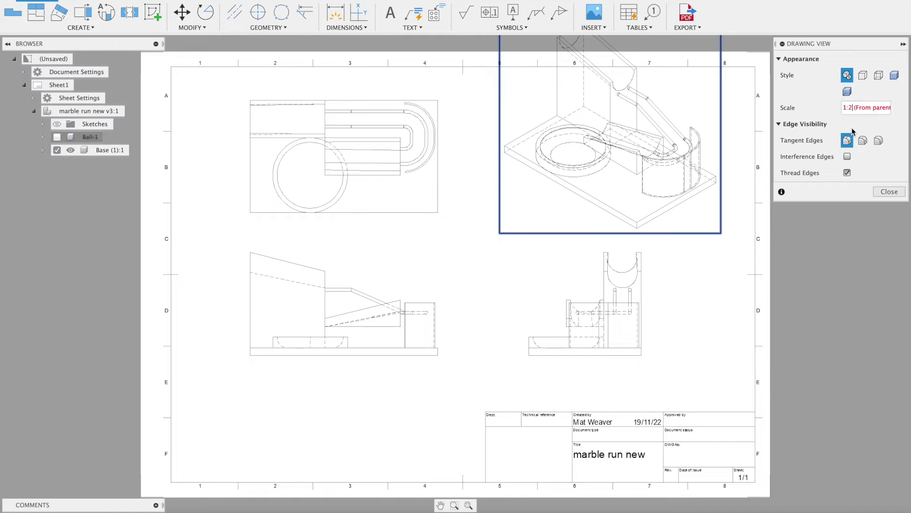
left_click(894, 75)
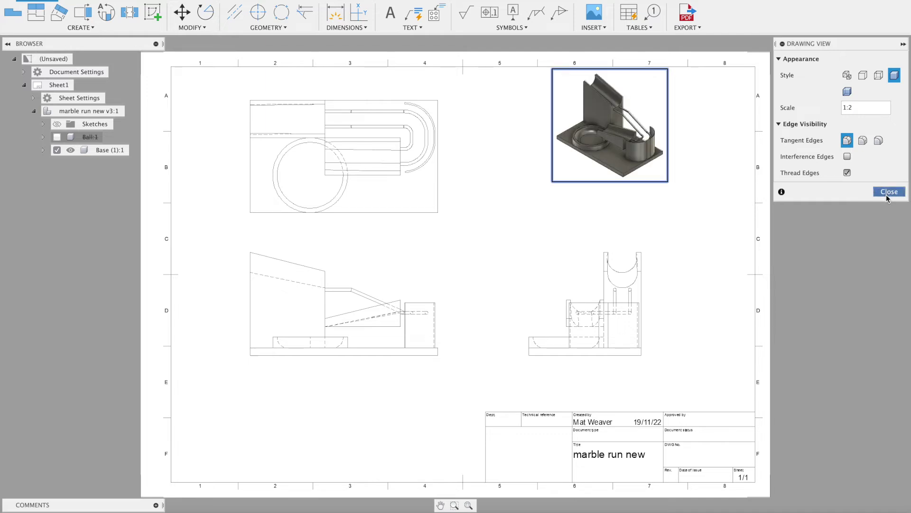
left_click(889, 192)
left_click(612, 138)
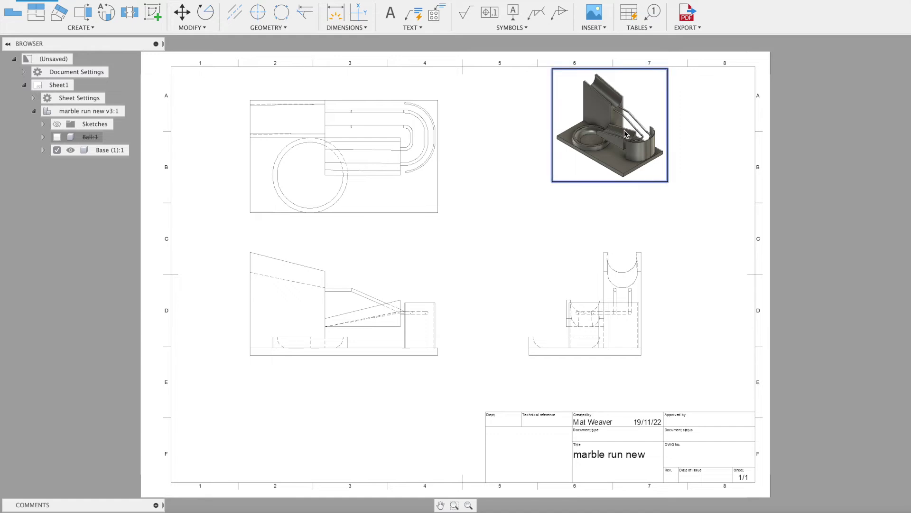
left_click(613, 138)
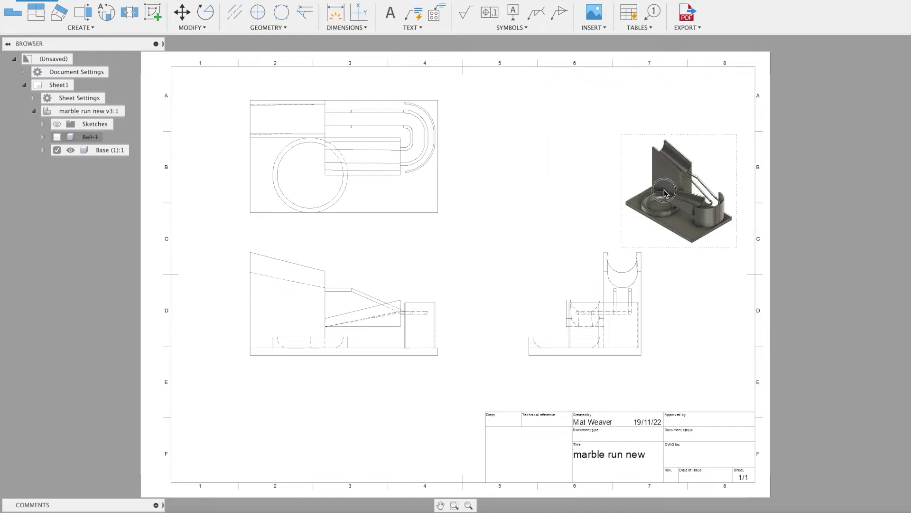
Step: Drop the isometric view slightly left and set the top plan view to Visible Edges
left_click(626, 162)
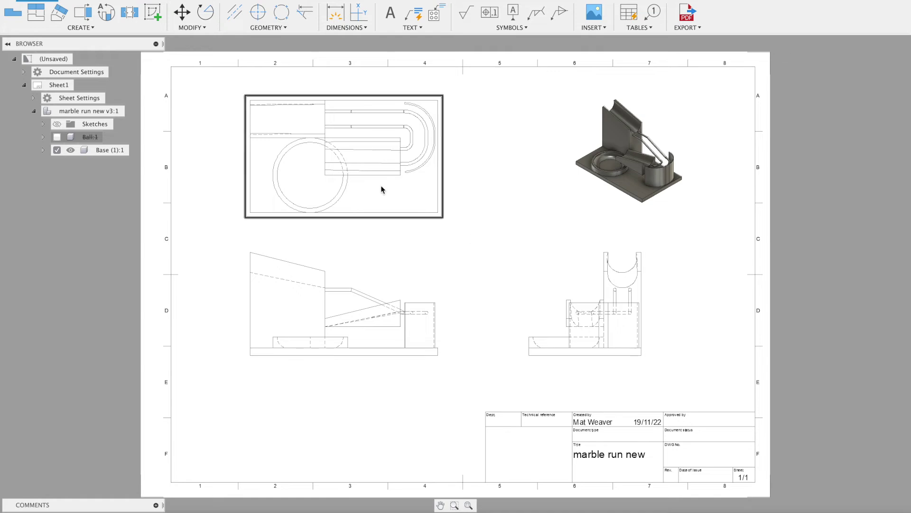
double_click(346, 145)
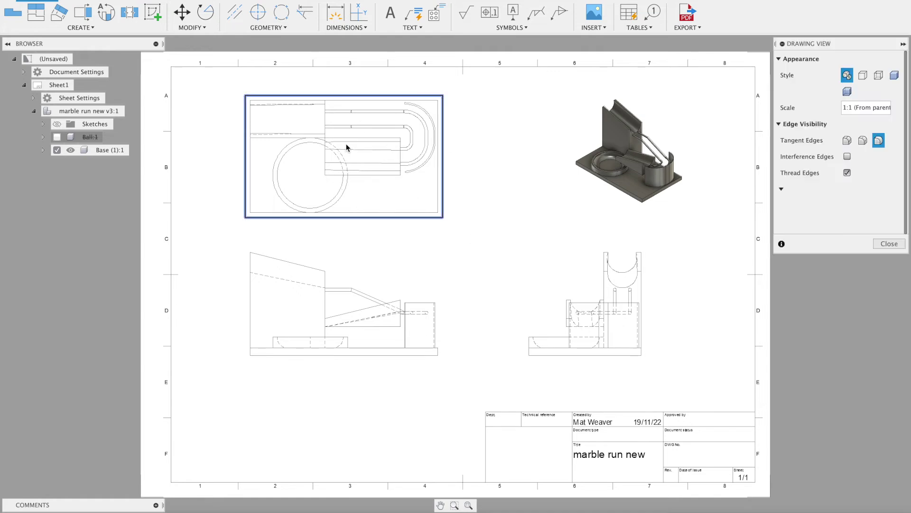
left_click(863, 75)
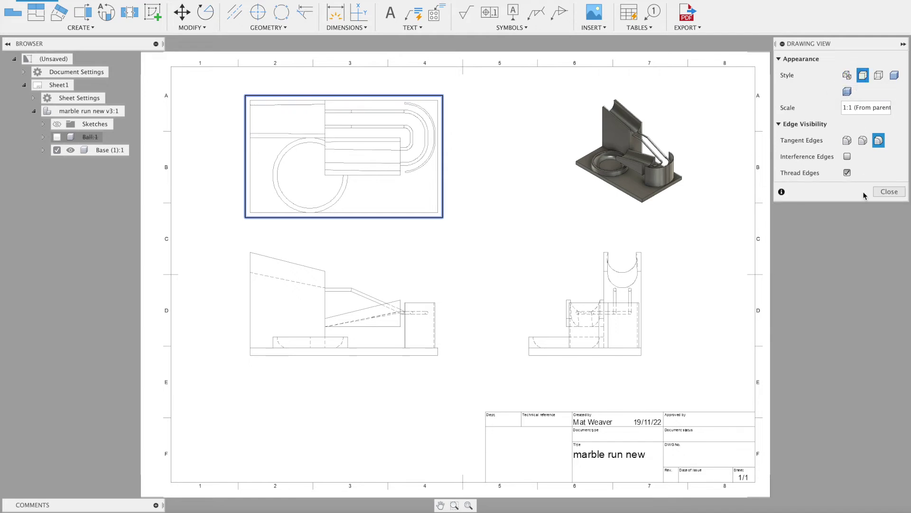
left_click(892, 191)
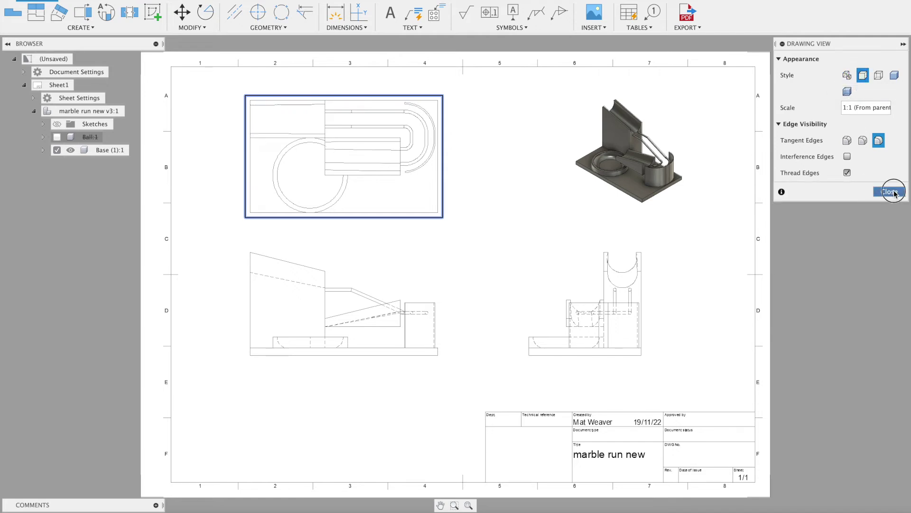
Step: Switch the lower-right side view to Visible Edges, removing its dashed hidden lines
left_click(605, 326)
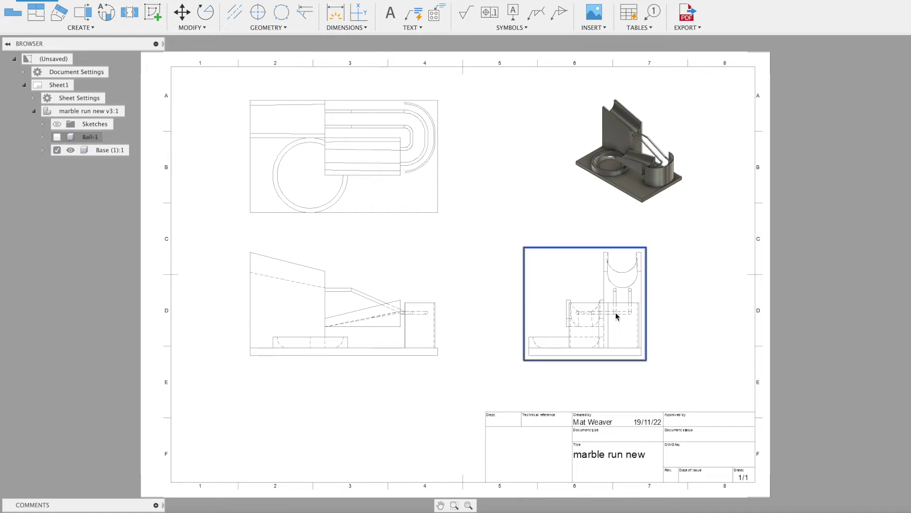
double_click(617, 316)
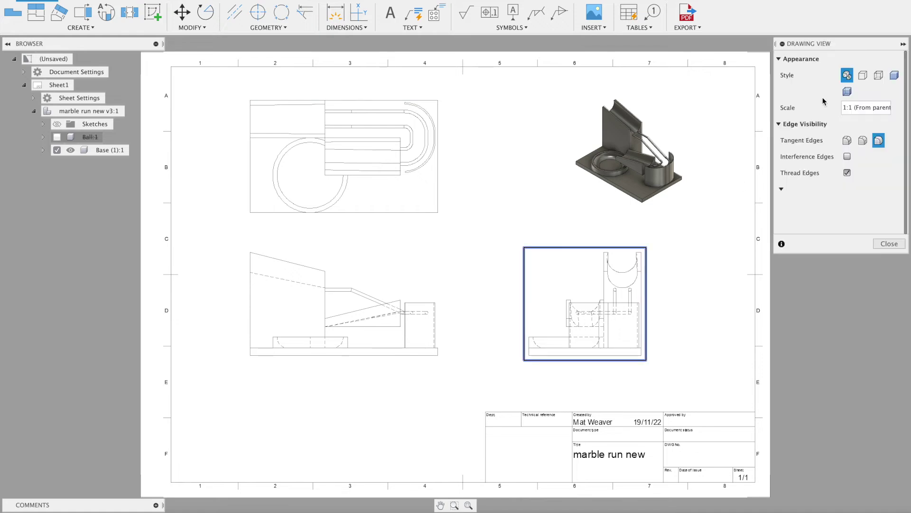
left_click(863, 75)
left_click(889, 192)
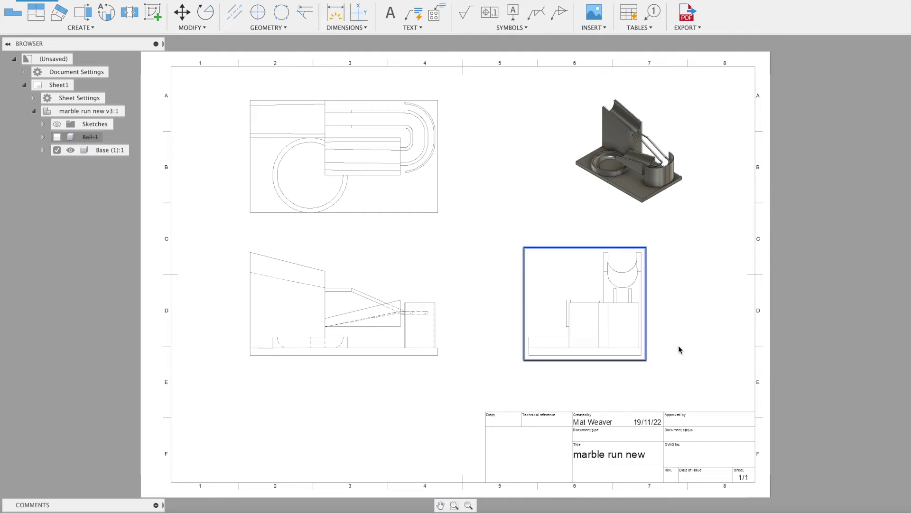
left_click(448, 342)
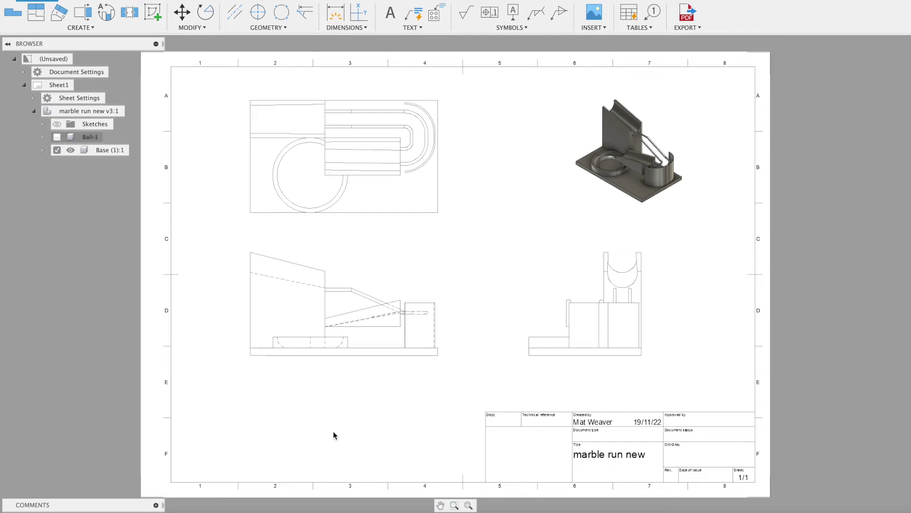
left_click(335, 13)
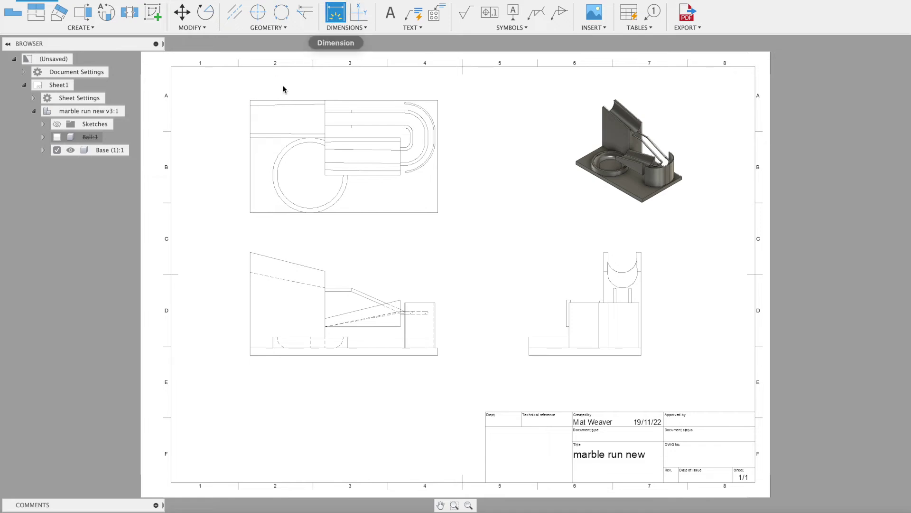
Step: Add the 75 overall, 25 and 19.36 slot height dimensions along the top view's left side
left_click(251, 104)
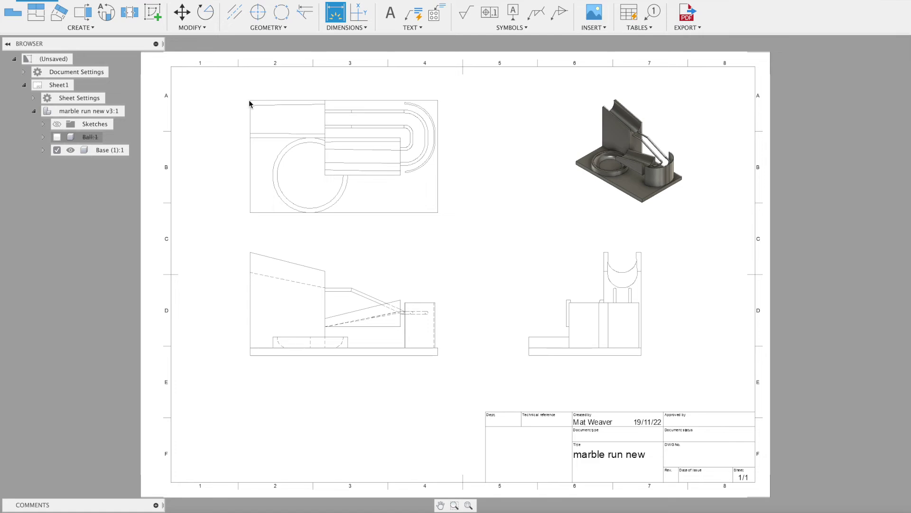
scroll(249, 102, "up", 5)
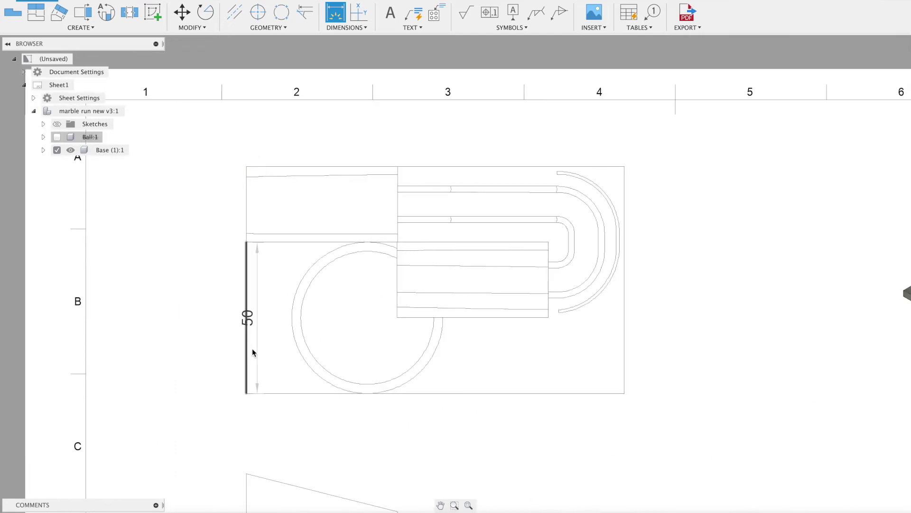
left_click(247, 393)
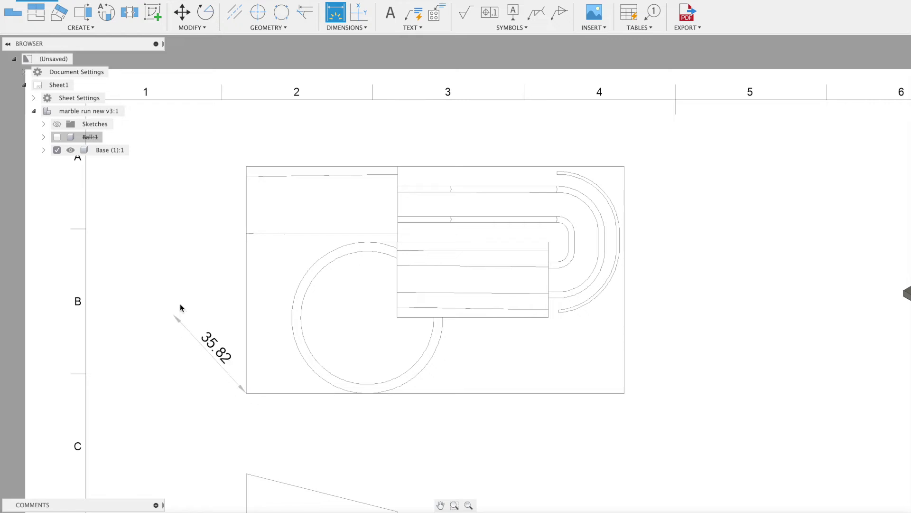
left_click(247, 167)
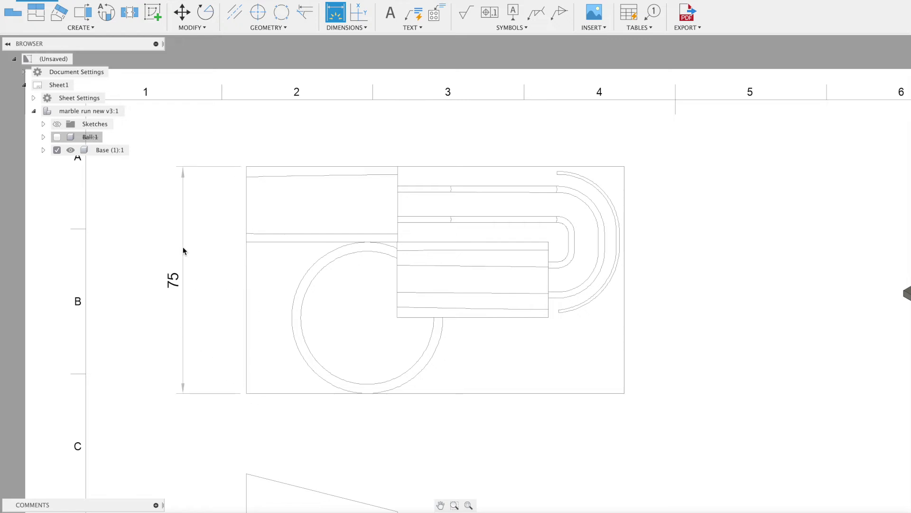
left_click(156, 278)
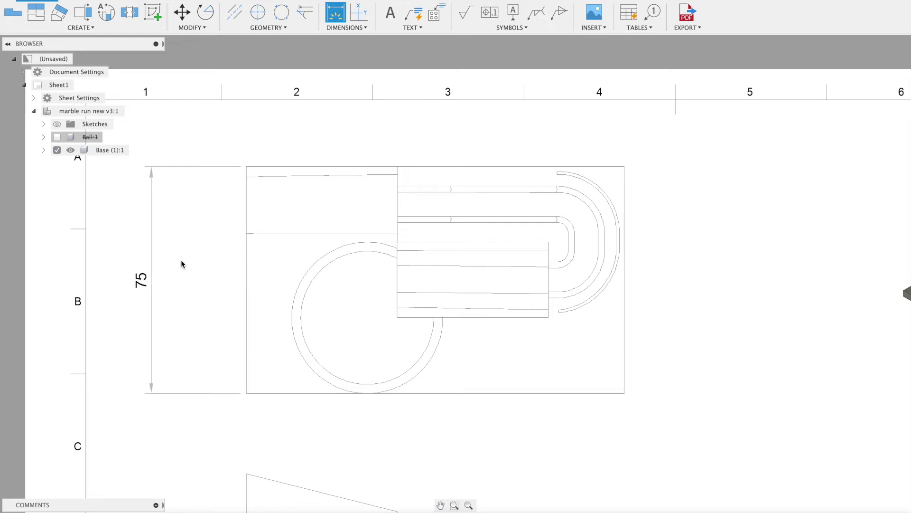
left_click(246, 175)
left_click(247, 242)
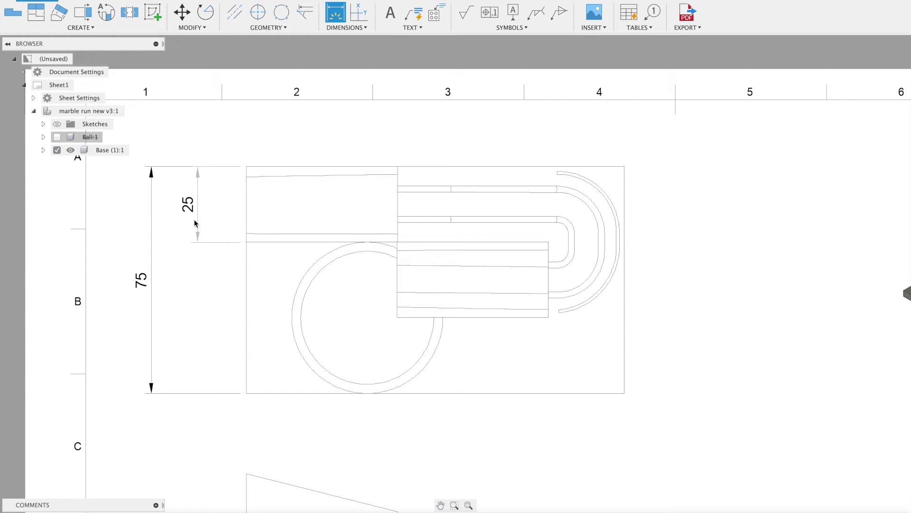
left_click(190, 226)
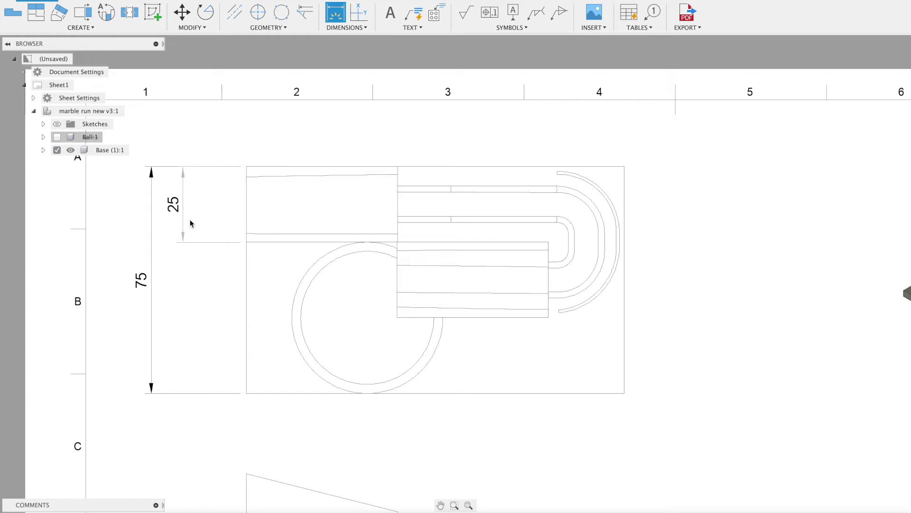
left_click(246, 176)
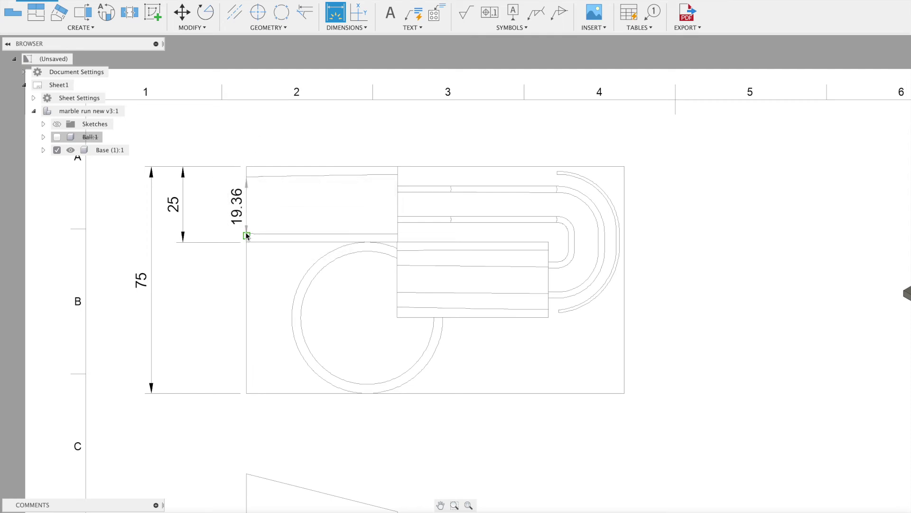
left_click(215, 226)
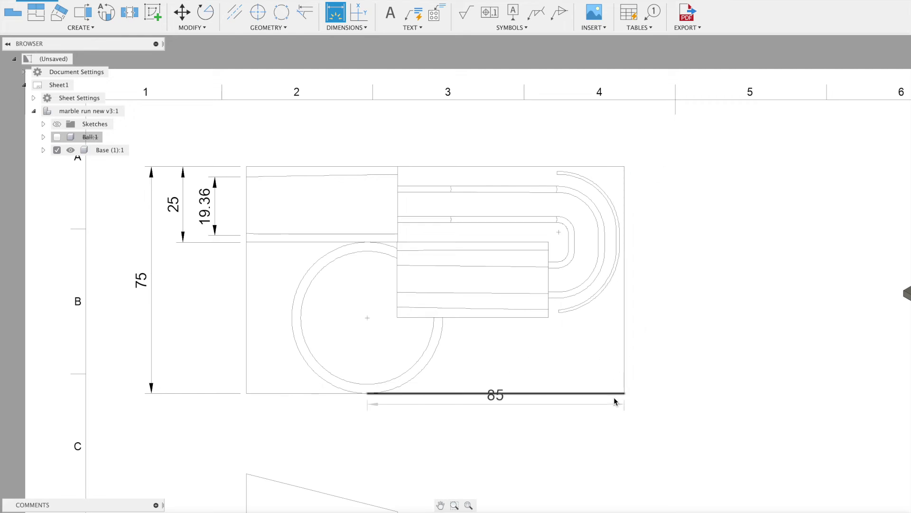
scroll(394, 316, "down", 5)
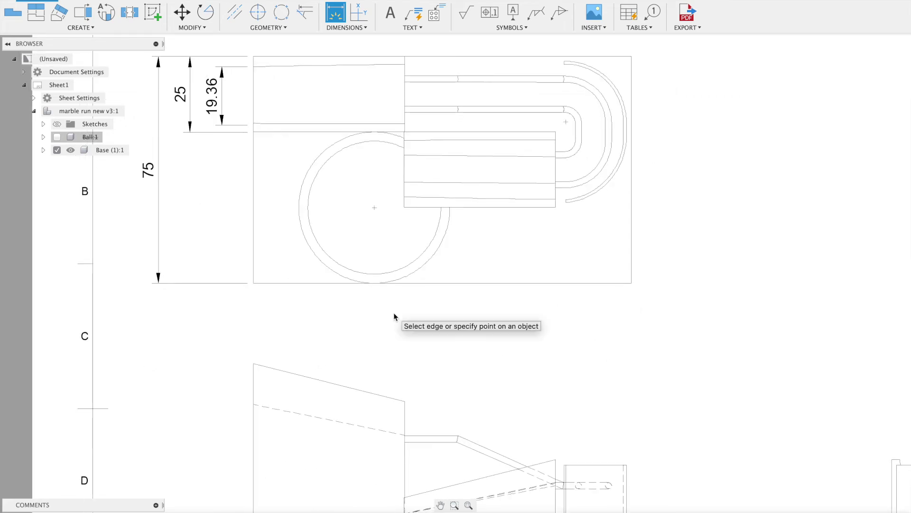
Step: Dimension the front view's left heights: 68.75 overall and 63.75 to the base top
scroll(394, 317, "down", 2)
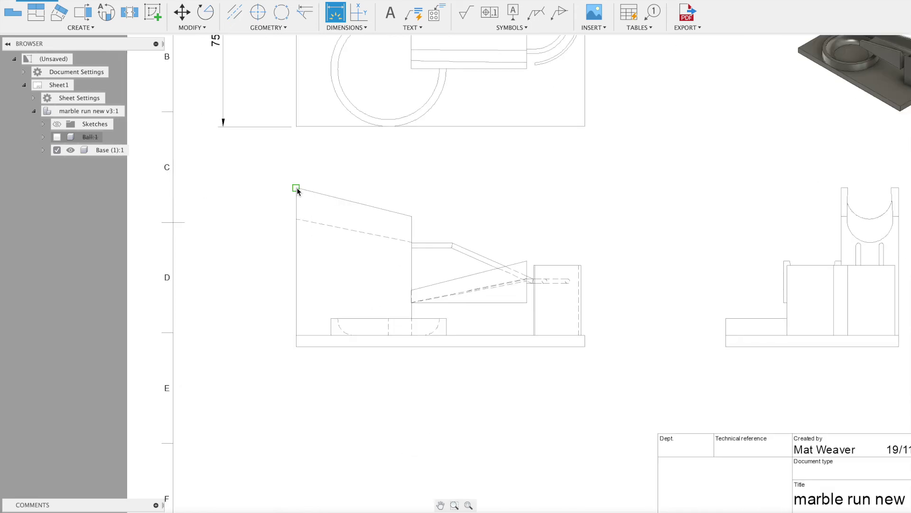
left_click(296, 189)
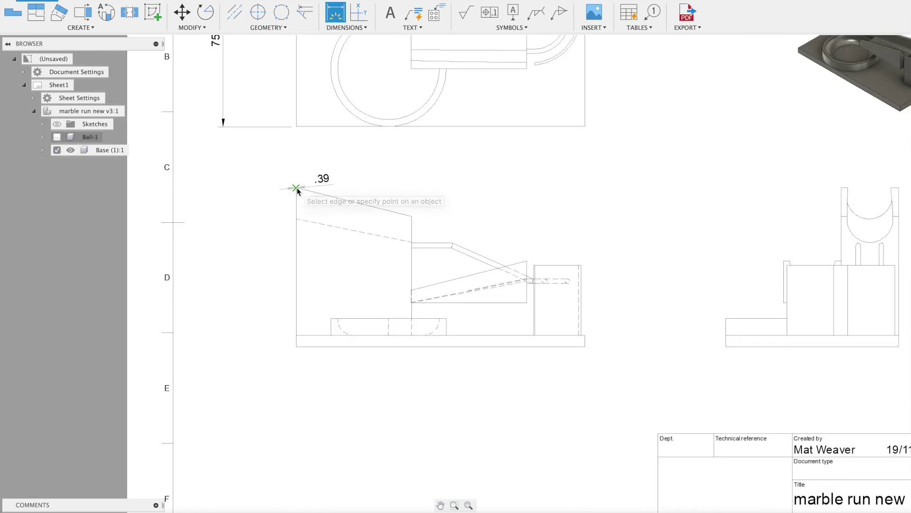
left_click(297, 346)
left_click(223, 266)
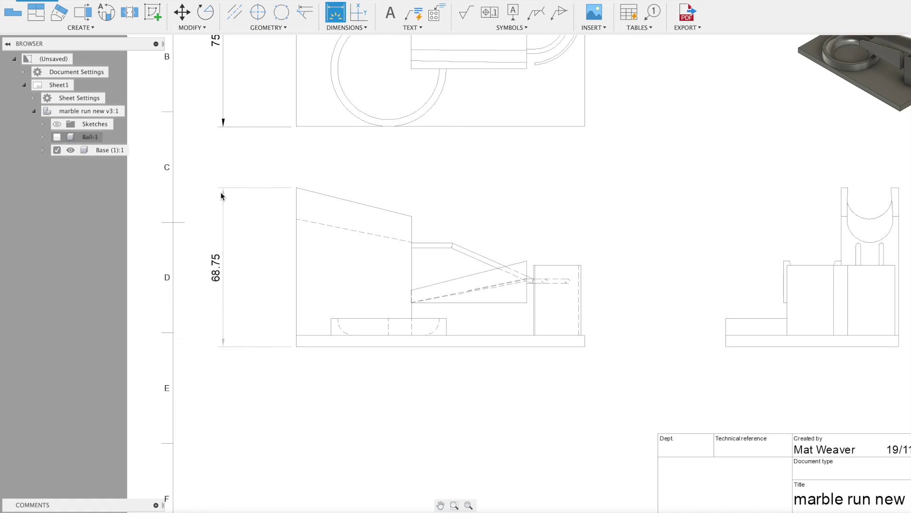
left_click(296, 189)
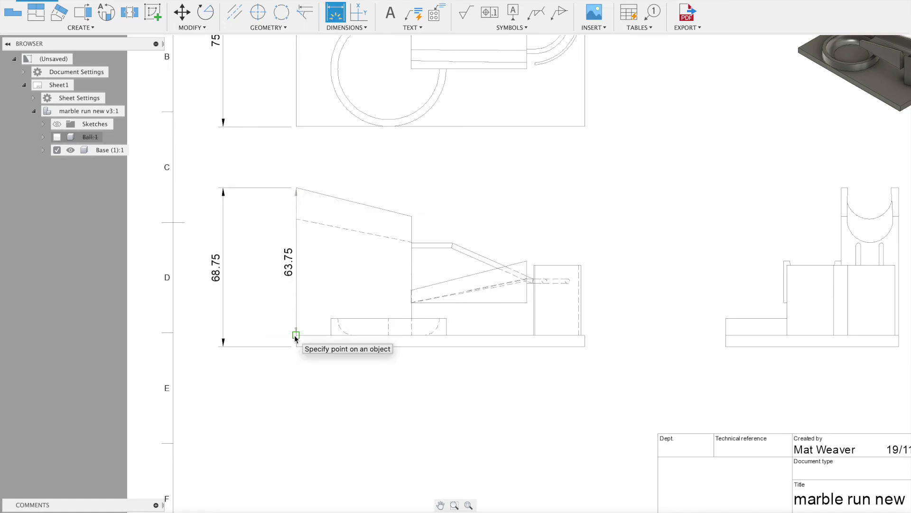
left_click(297, 335)
left_click(248, 281)
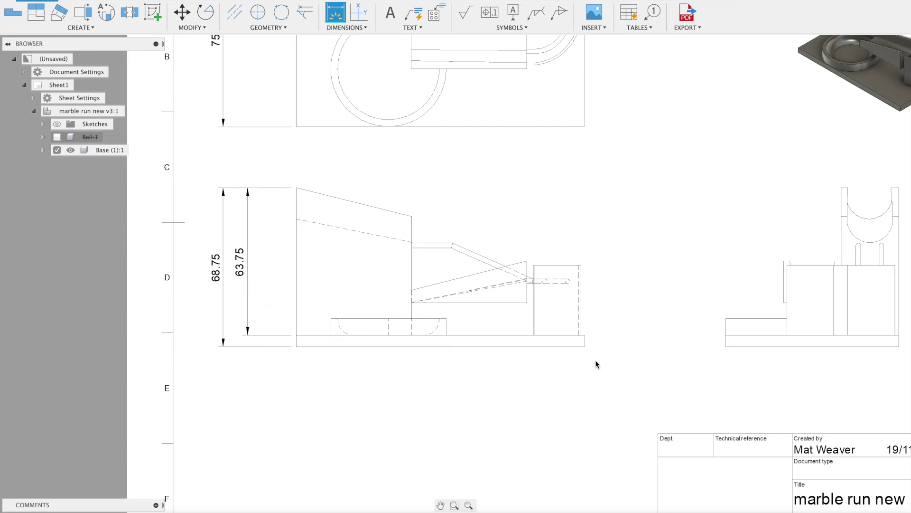
Step: Add the 5 base thickness dimension beside the side view
scroll(597, 365, "right", 5)
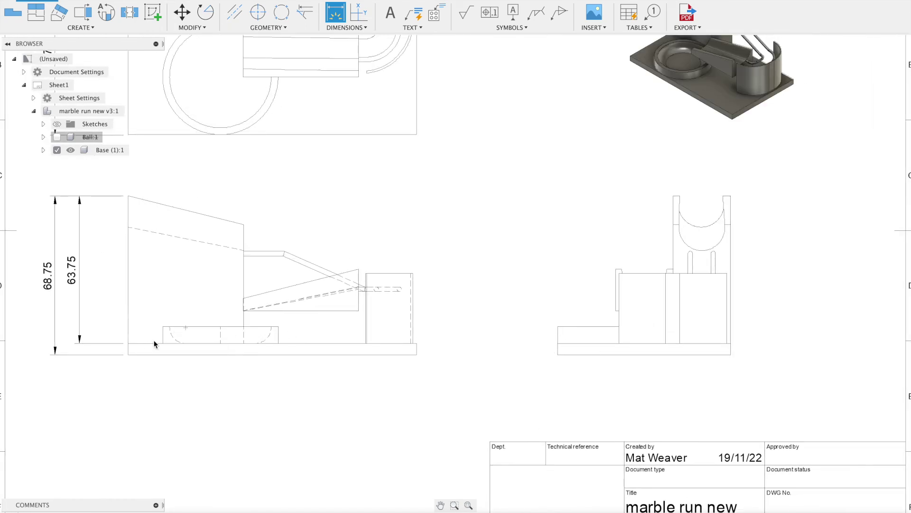
left_click(731, 355)
left_click(806, 352)
scroll(241, 371, "left", 5)
scroll(240, 371, "down", 3)
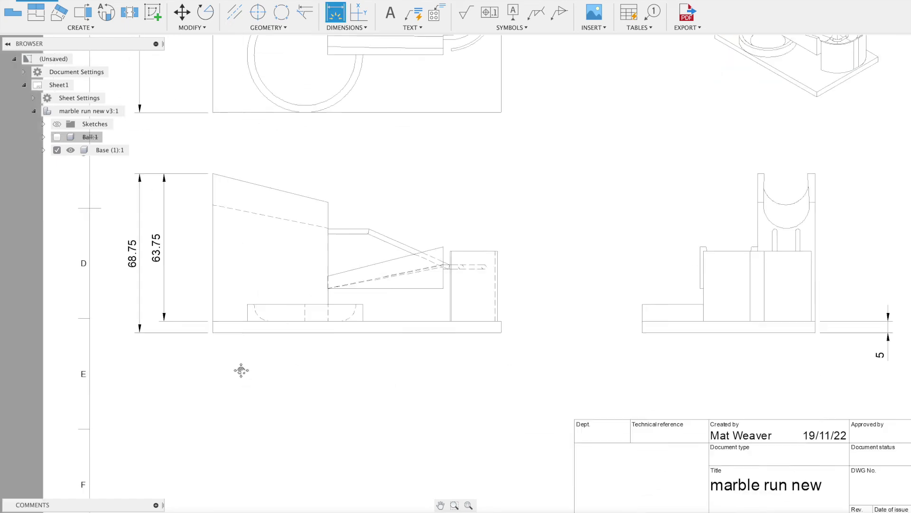
Step: Dimension the front view's 125 width, 50 bump width, 15 offset and Ø13.78 arc
left_click(228, 300)
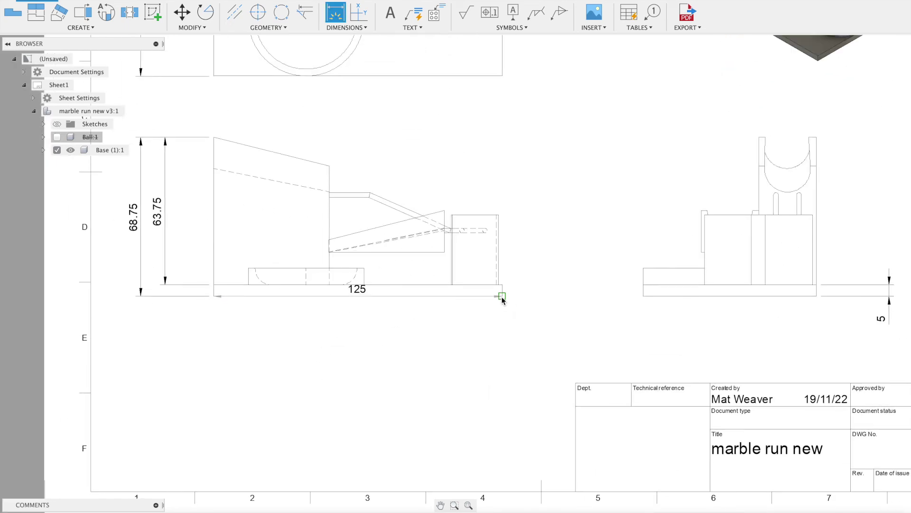
left_click(358, 386)
left_click(246, 265)
left_click(308, 377)
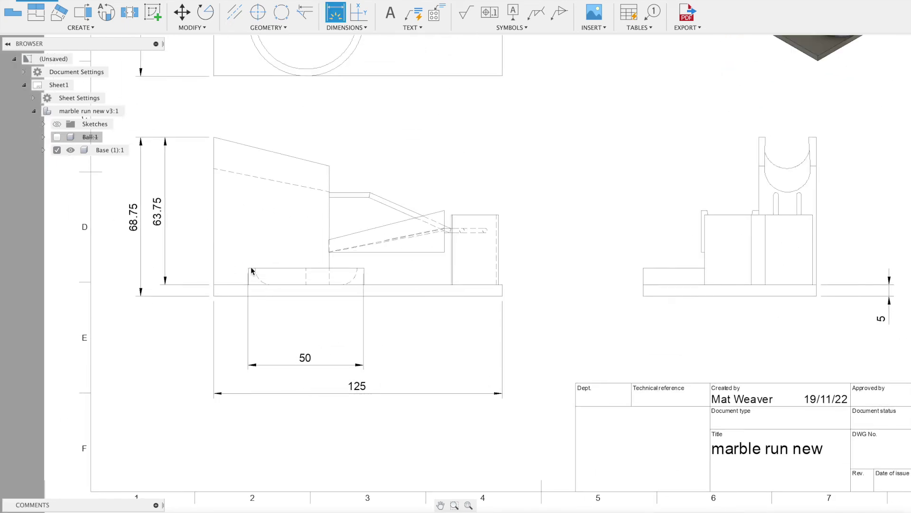
left_click(214, 284)
left_click(243, 352)
left_click(355, 277)
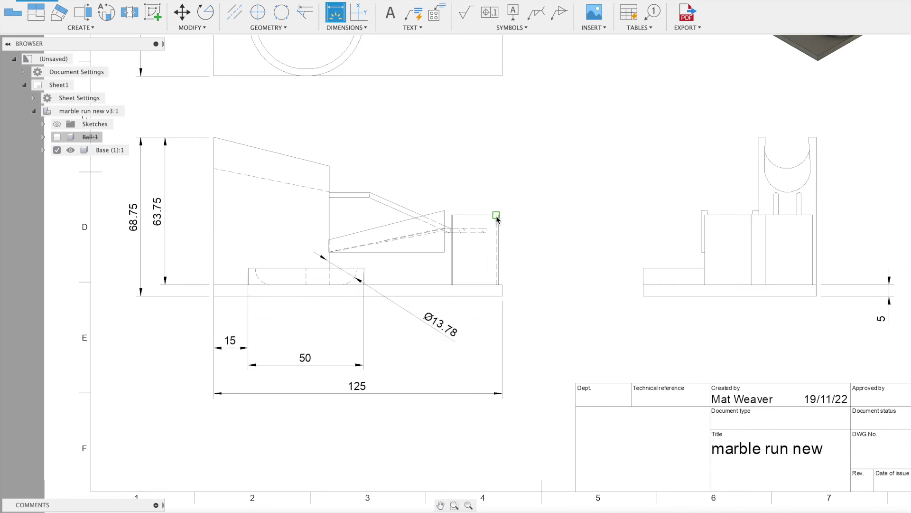
key("Escape")
Step: Add the 30.27 height dimension to the right block and fit the sheet in view
key("d")
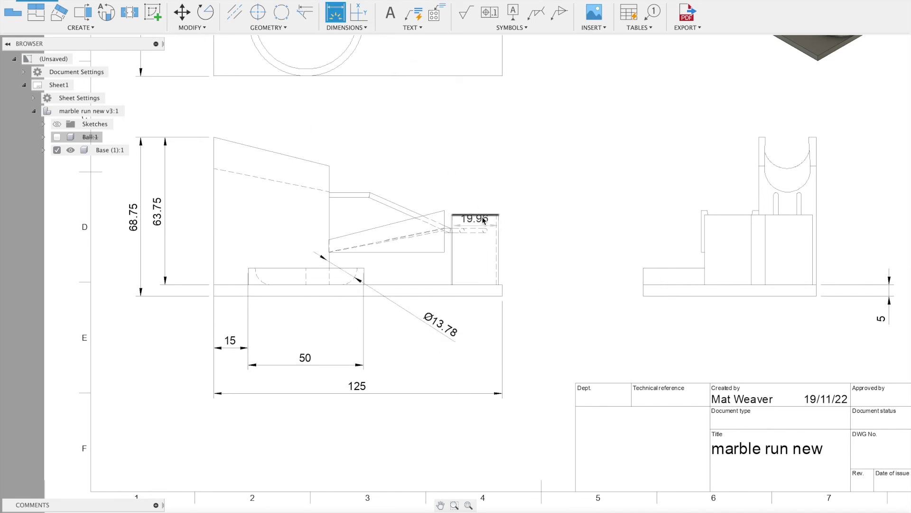
left_click(452, 249)
left_click(530, 252)
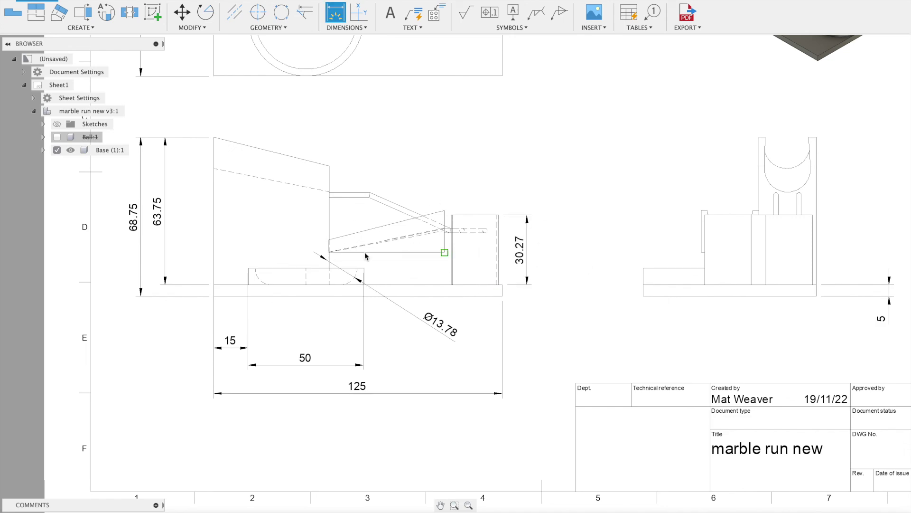
key("F6")
left_click(409, 197)
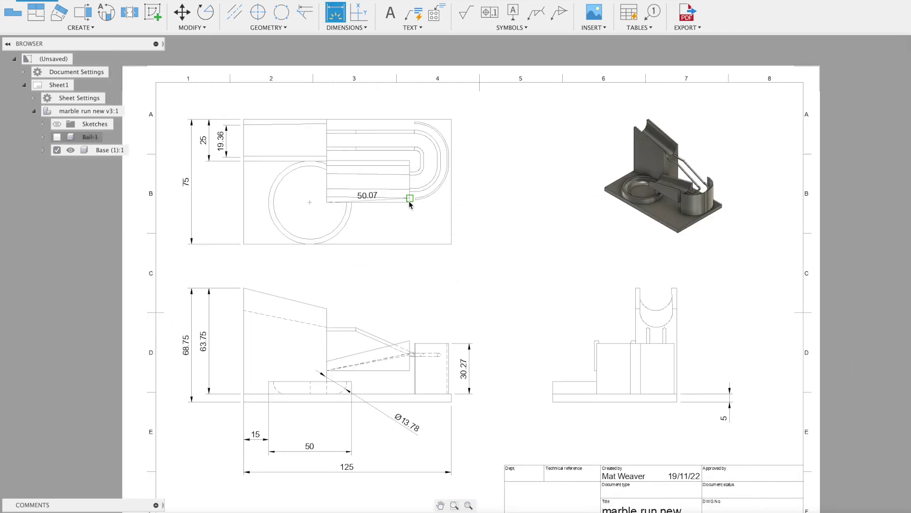
Step: Dimension the top view's 50 slot width, Ø50 and Ø44 circles, and Ø31.07 track arc
left_click(410, 198)
left_click(373, 272)
left_click(343, 229)
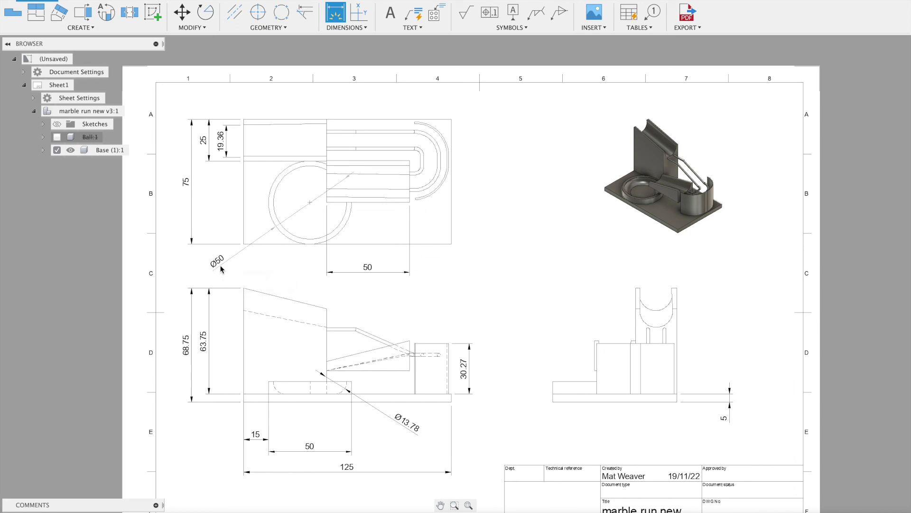
left_click(221, 269)
left_click(275, 225)
left_click(238, 267)
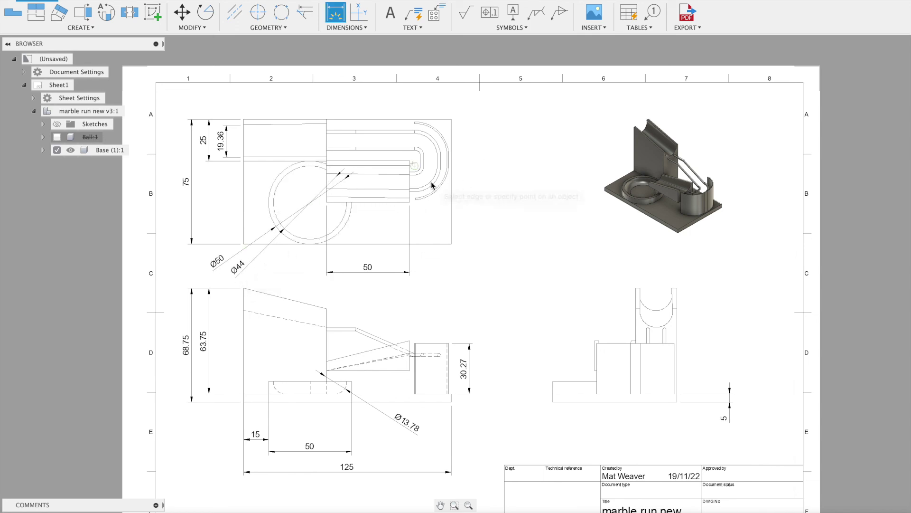
left_click(433, 185)
left_click(480, 199)
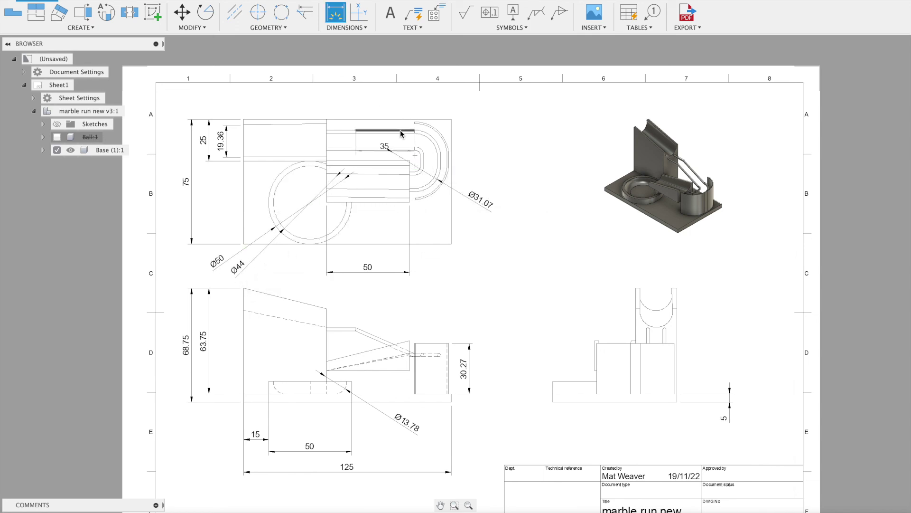
Step: Add the 11.98 height dimension to the right of the top view's slot
scroll(411, 133, "up", 3)
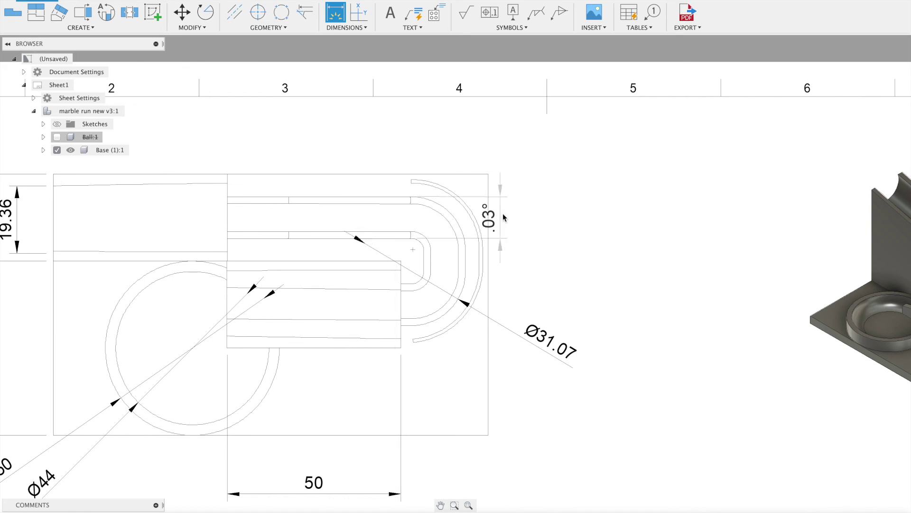
left_click(346, 27)
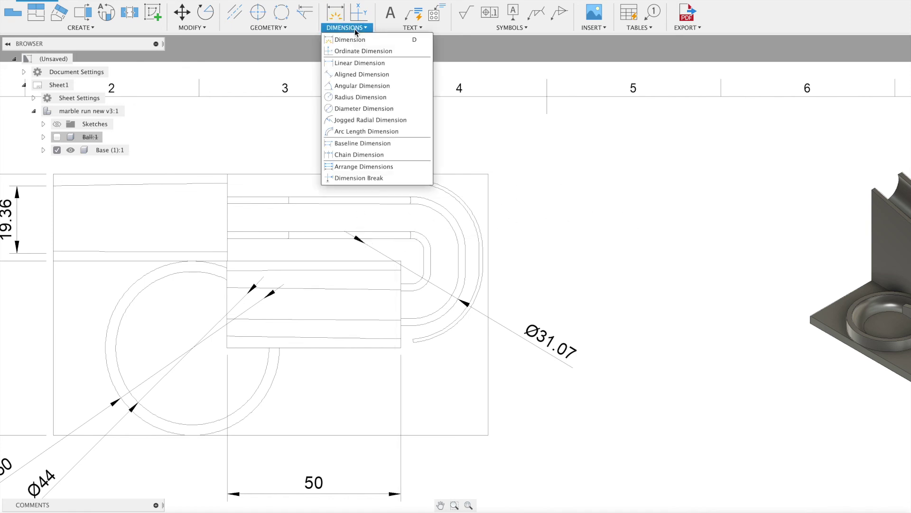
left_click(412, 196)
left_click(410, 238)
left_click(556, 265)
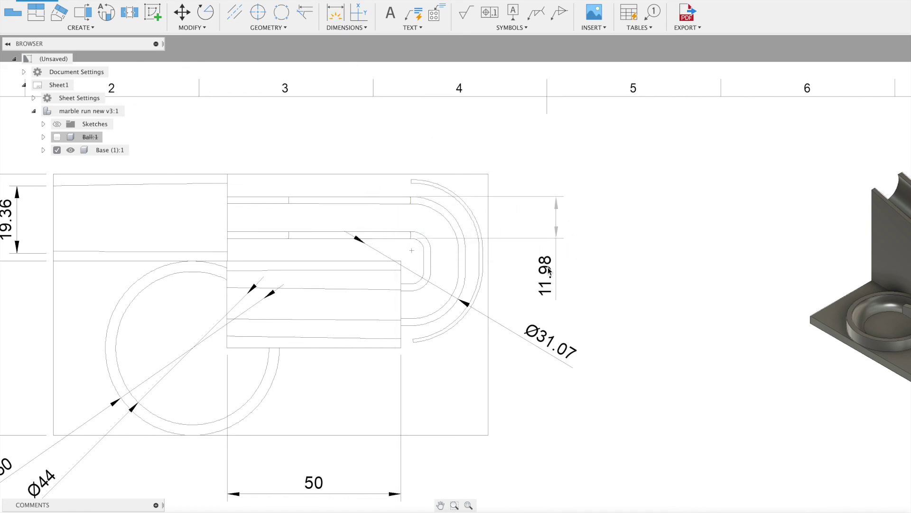
Step: Center the drawing sheet in view and bring up the Export PDF settings
scroll(612, 342, "down", 5)
mouse_move(616, 338)
middle_mouse_down()
mouse_move(569, 281)
mouse_move(535, 263)
middle_mouse_up()
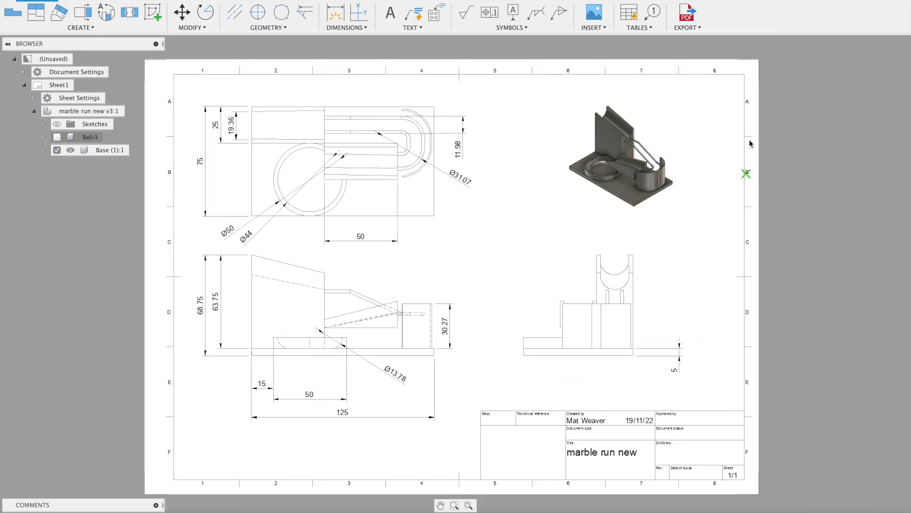
left_click(693, 19)
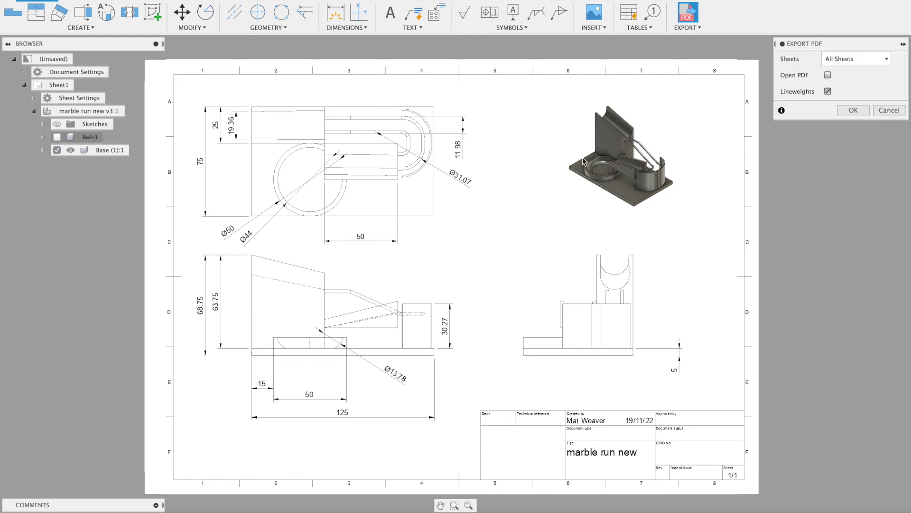